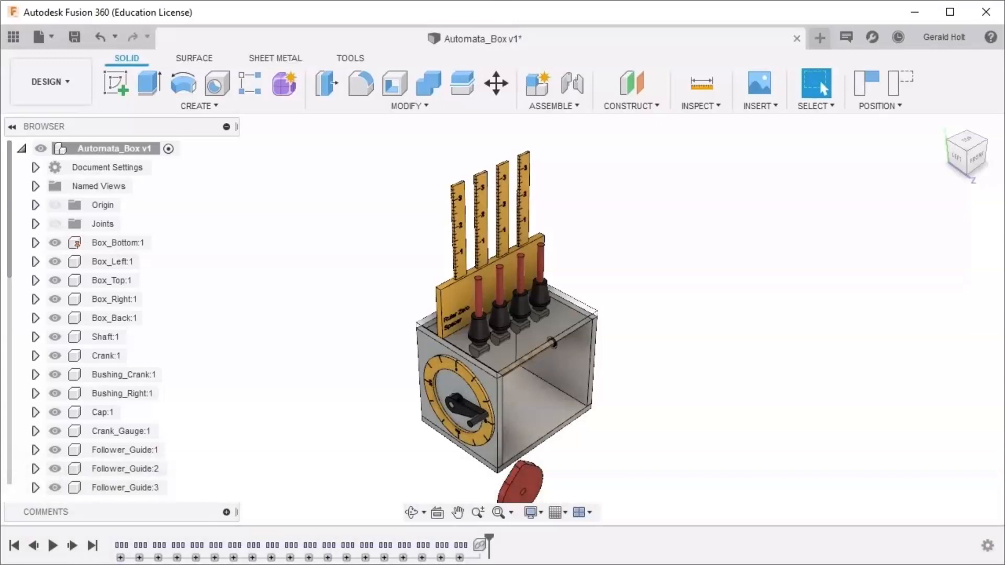
Return the crank's revolute joint Rev9 to its home position.
{"action": "left_click", "coordinate": [34, 223]}
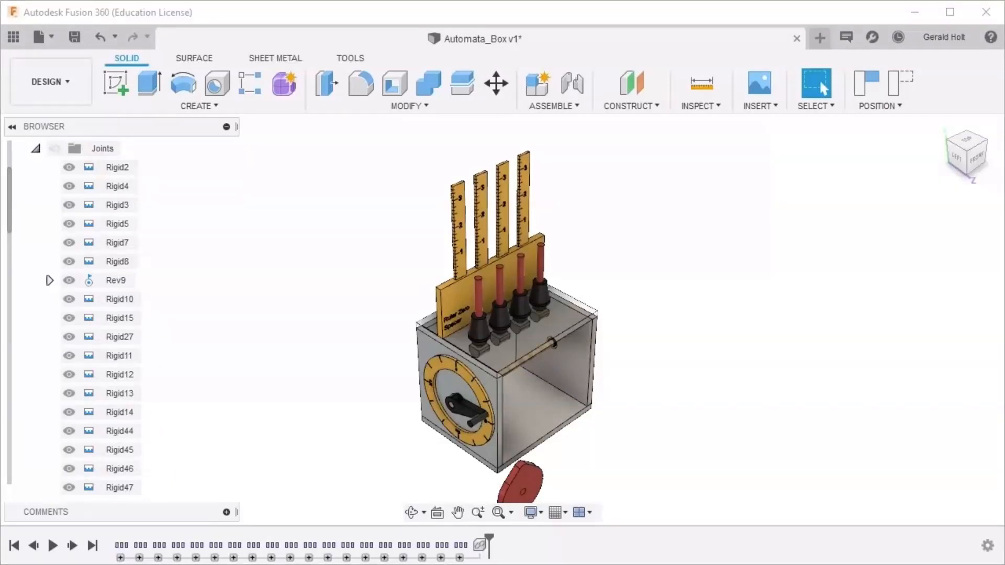
{"action": "left_click", "coordinate": [114, 280]}
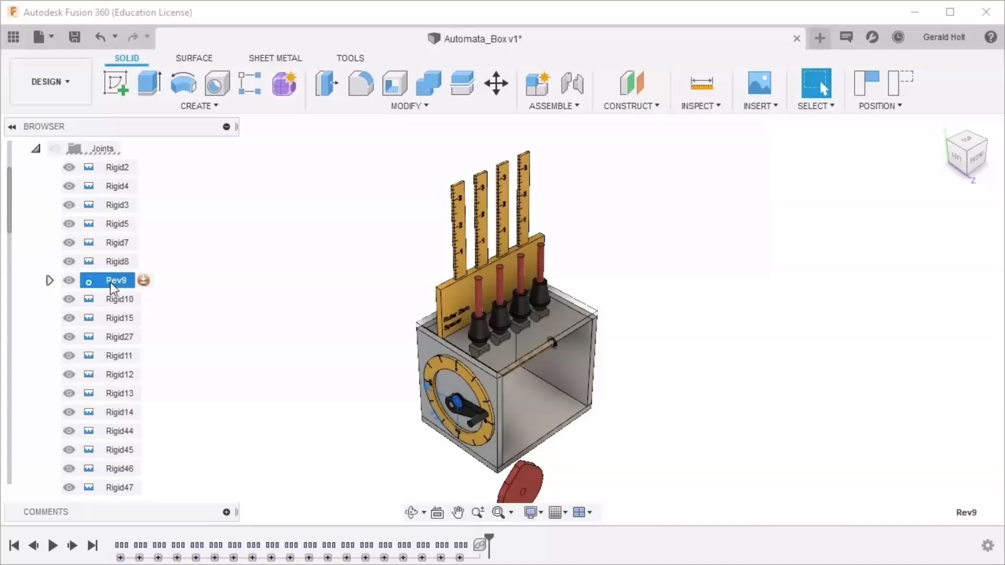
{"action": "right_click", "coordinate": [107, 283]}
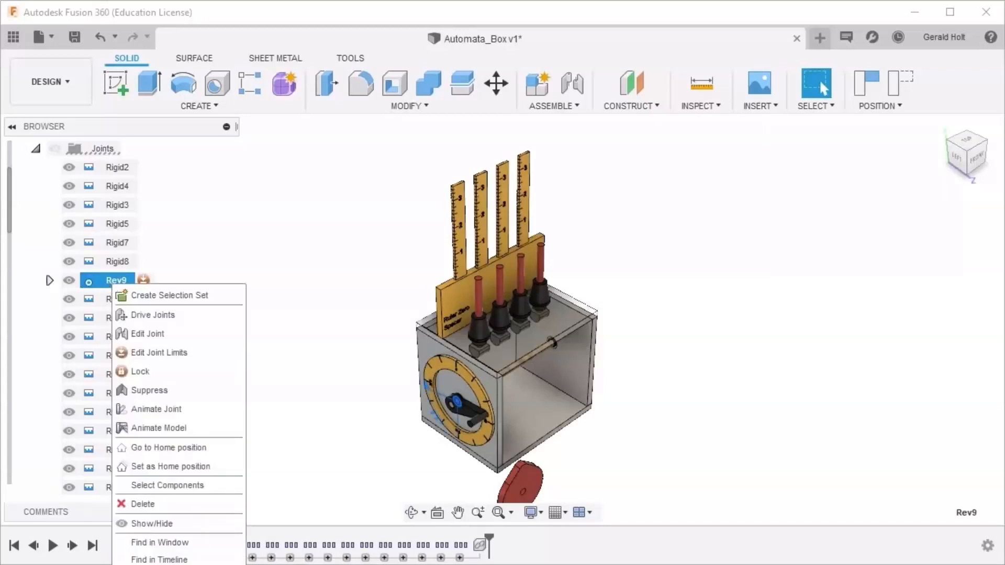
{"action": "left_click", "coordinate": [166, 448]}
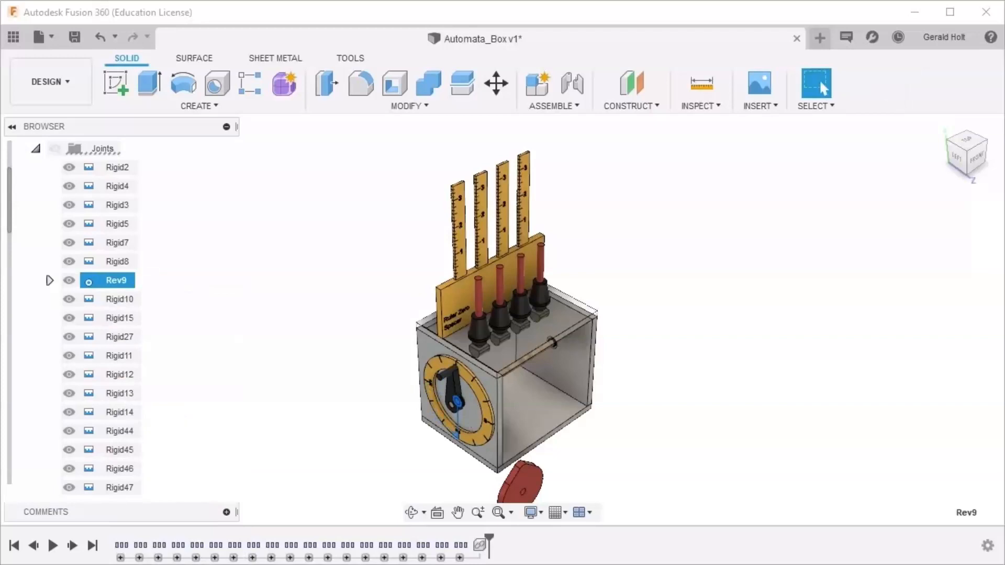
{"action": "right_click", "coordinate": [112, 279]}
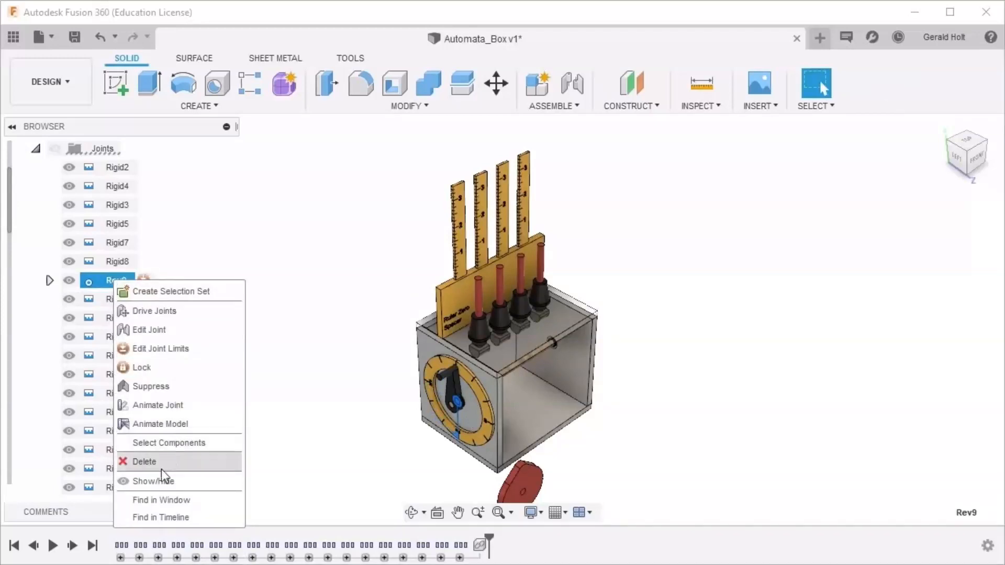
{"action": "key", "text": "Escape"}
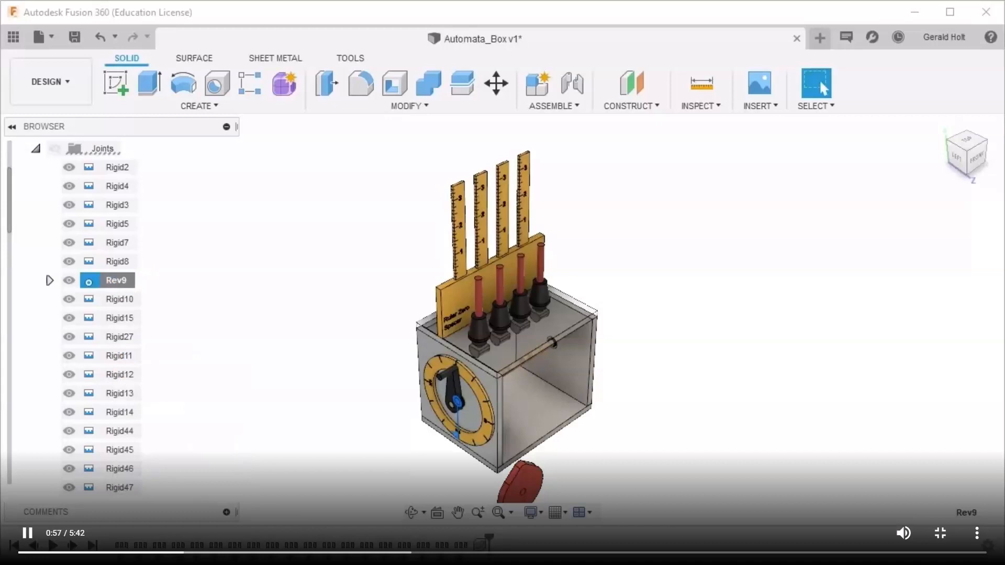
{"action": "left_click", "coordinate": [36, 149]}
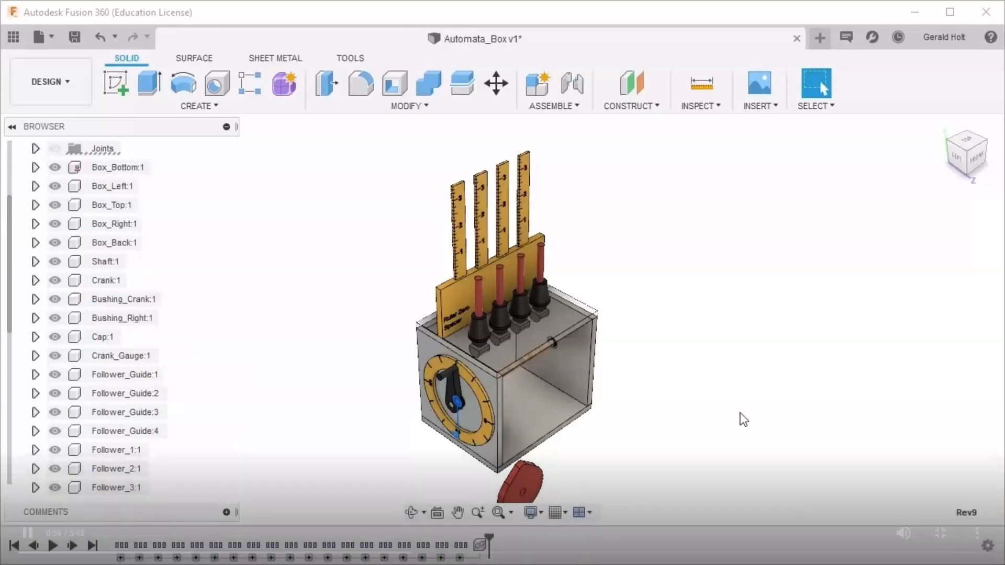
Join the centre hole of the red pear cam to the pivot centre of the crank with a rigid joint.
{"action": "scroll", "coordinate": [665, 351], "scroll_direction": "up", "scroll_amount": 4}
{"action": "middle_click_drag", "start_coordinate": [665, 365], "coordinate": [811, 246]}
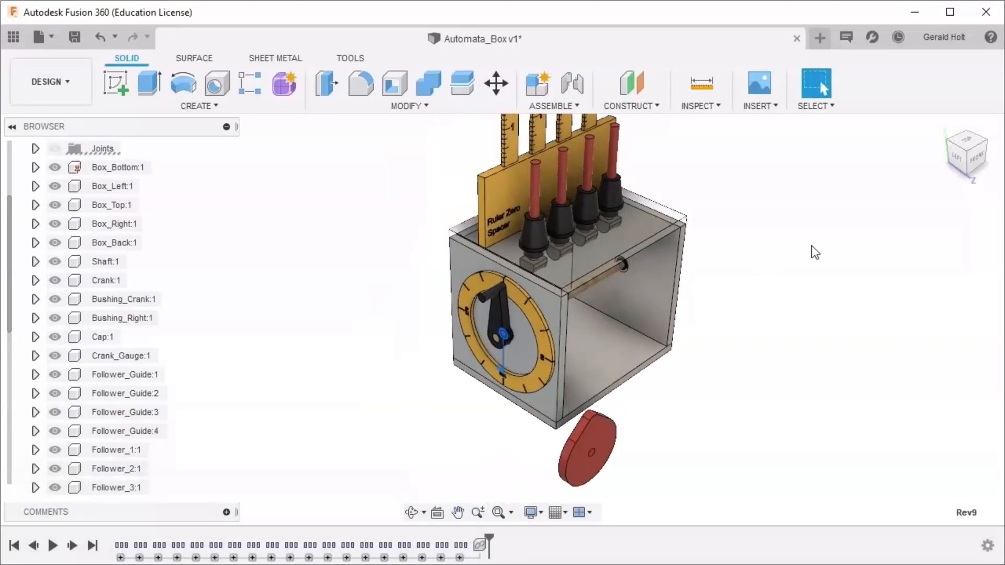
{"action": "left_click", "coordinate": [577, 80]}
{"action": "left_click", "coordinate": [845, 218]}
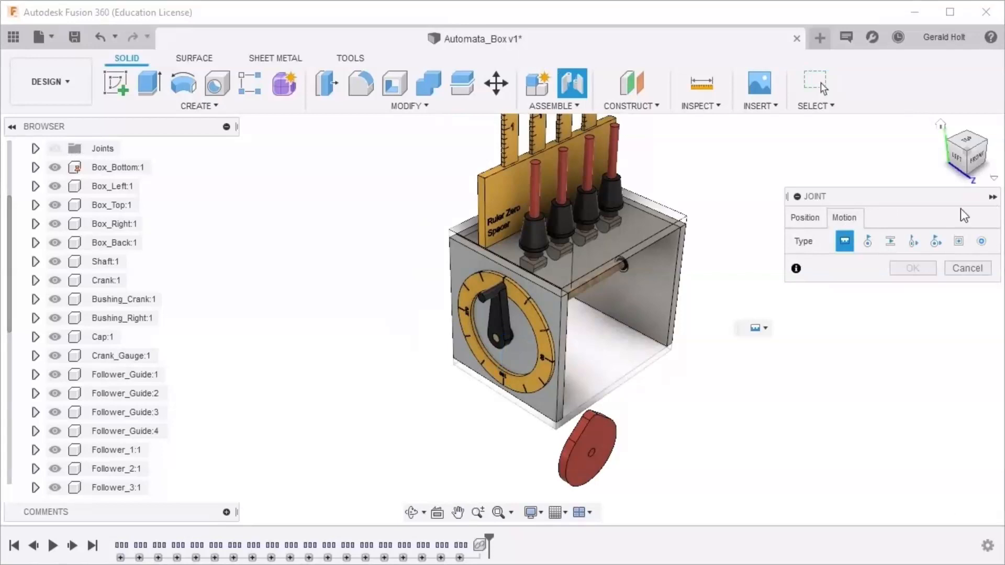
{"action": "left_click", "coordinate": [806, 219]}
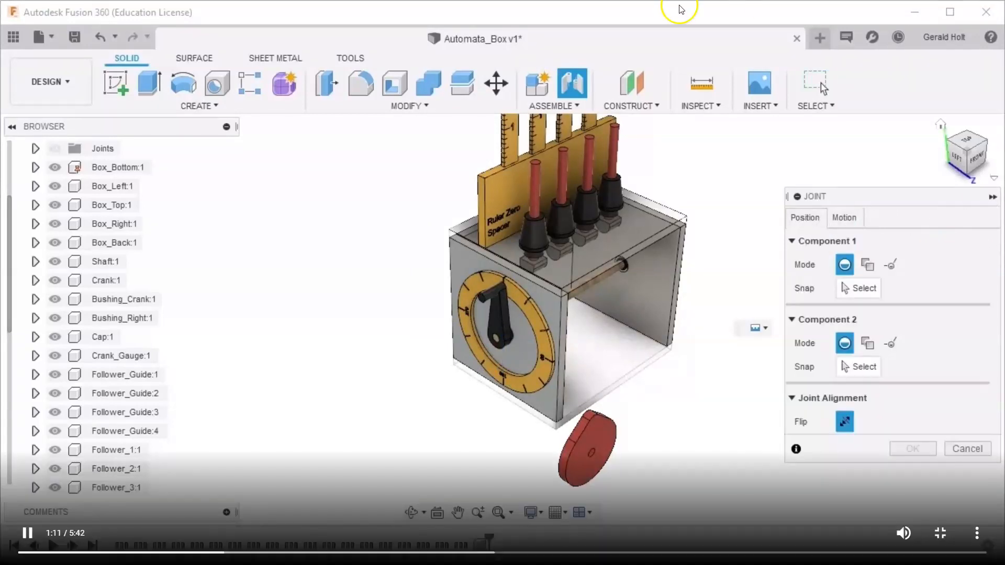
{"action": "left_click", "coordinate": [865, 291]}
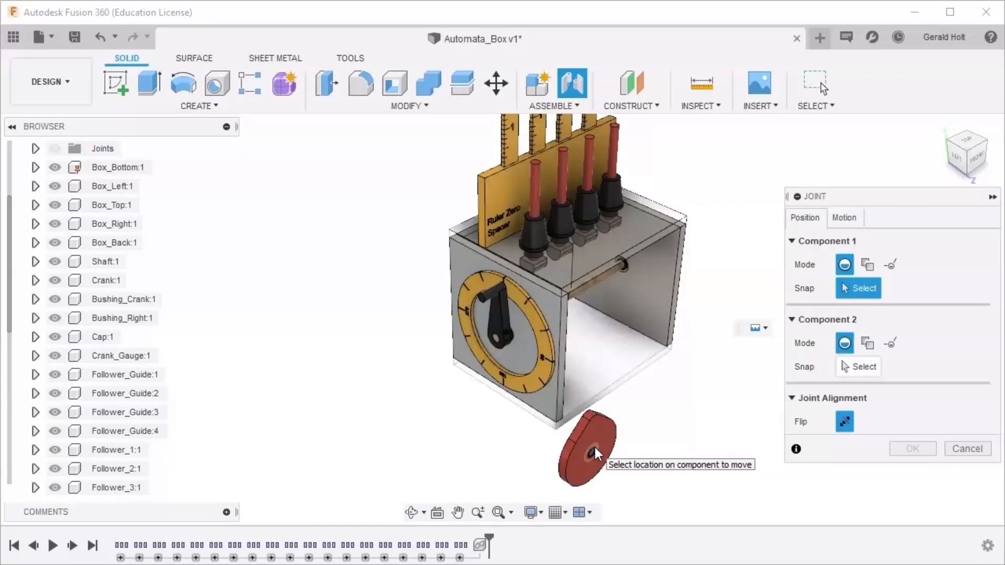
{"action": "left_click", "coordinate": [596, 453]}
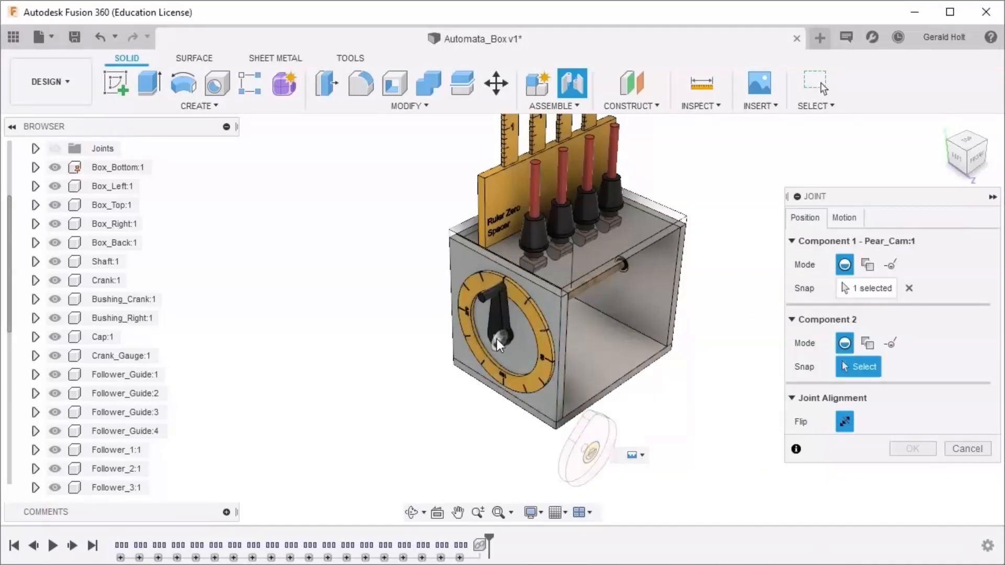
{"action": "scroll", "coordinate": [498, 341], "scroll_direction": "up", "scroll_amount": 3}
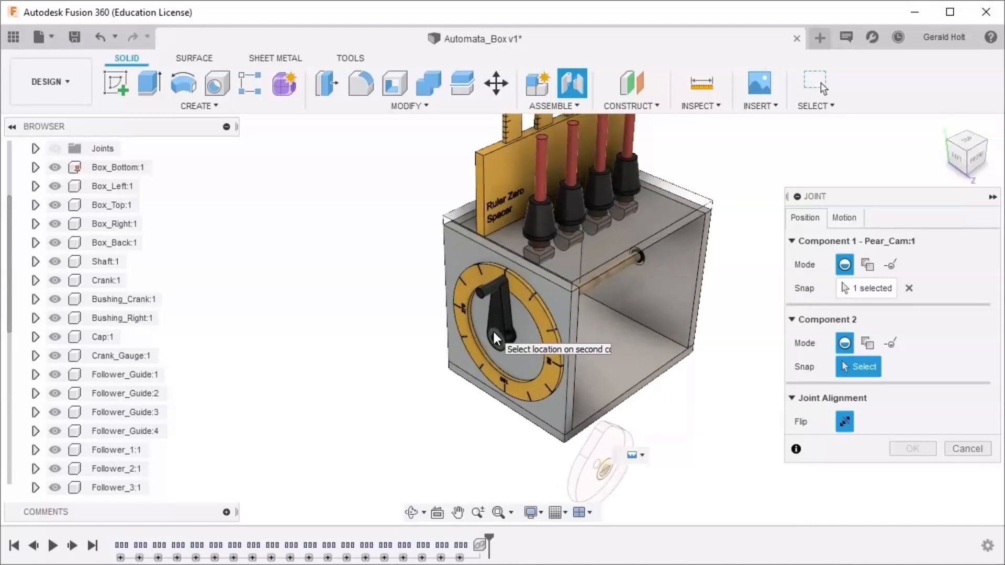
{"action": "scroll", "coordinate": [496, 344], "scroll_direction": "up", "scroll_amount": 2}
{"action": "left_click", "coordinate": [497, 344]}
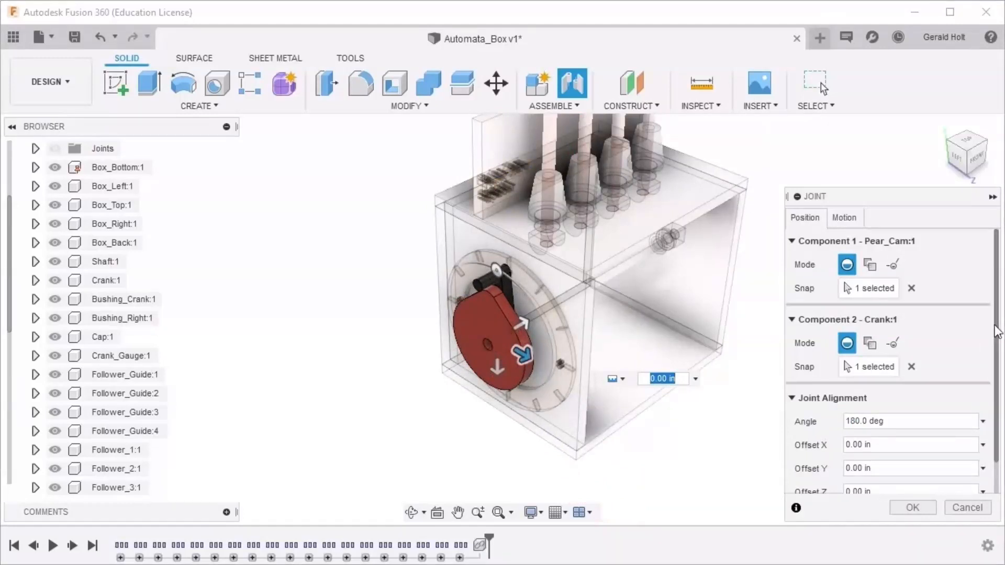
Flip the cam's joint alignment and offset the cam 1.50 in along Z into the box.
{"action": "scroll", "coordinate": [912, 456], "scroll_direction": "down", "scroll_amount": 1}
{"action": "left_click", "coordinate": [847, 480]}
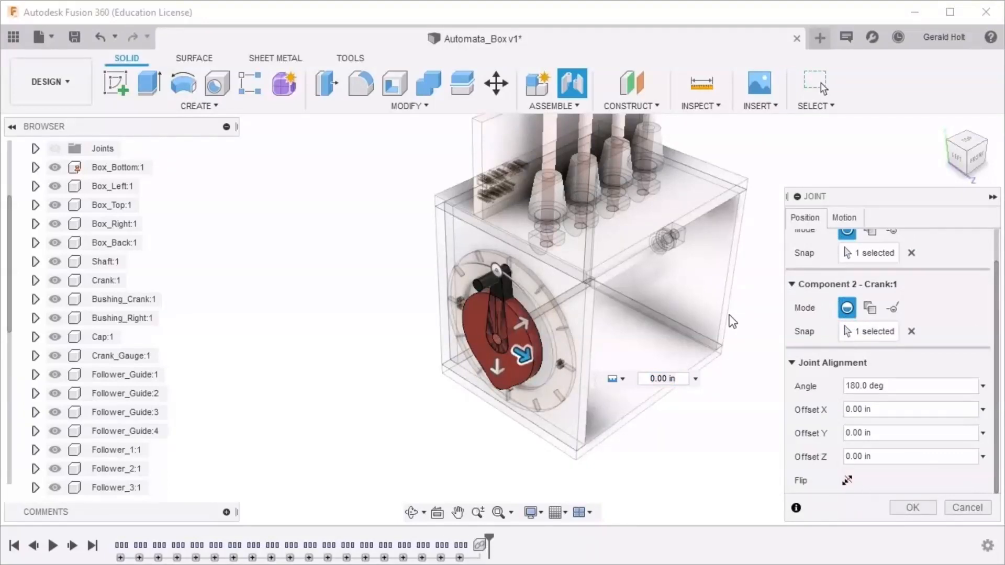
{"action": "left_click_drag", "start_coordinate": [522, 330], "coordinate": [571, 296]}
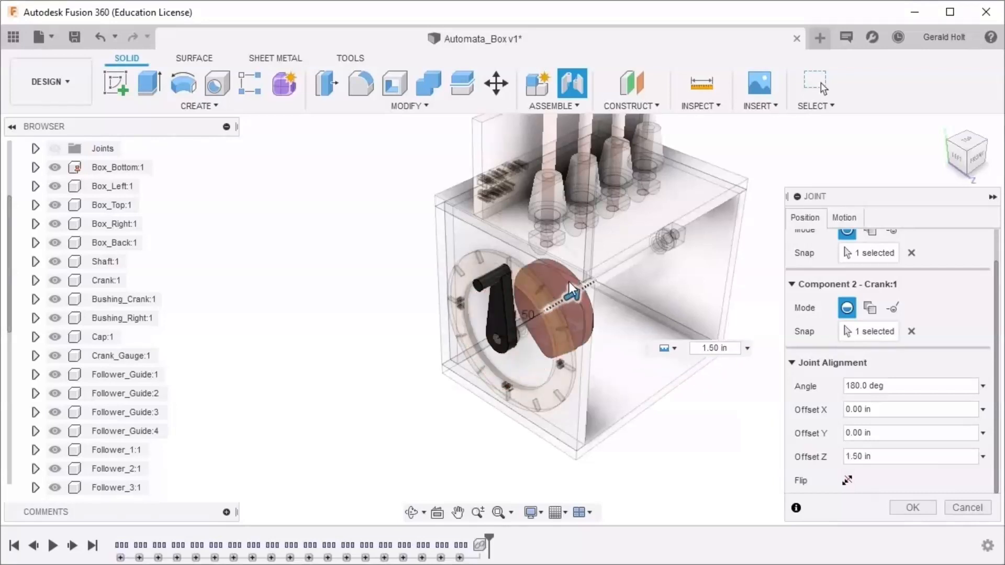
Set the cam joint's Z offset to 1.25 in, keep the 180-degree angle and finish the joint.
{"action": "left_click", "coordinate": [977, 157]}
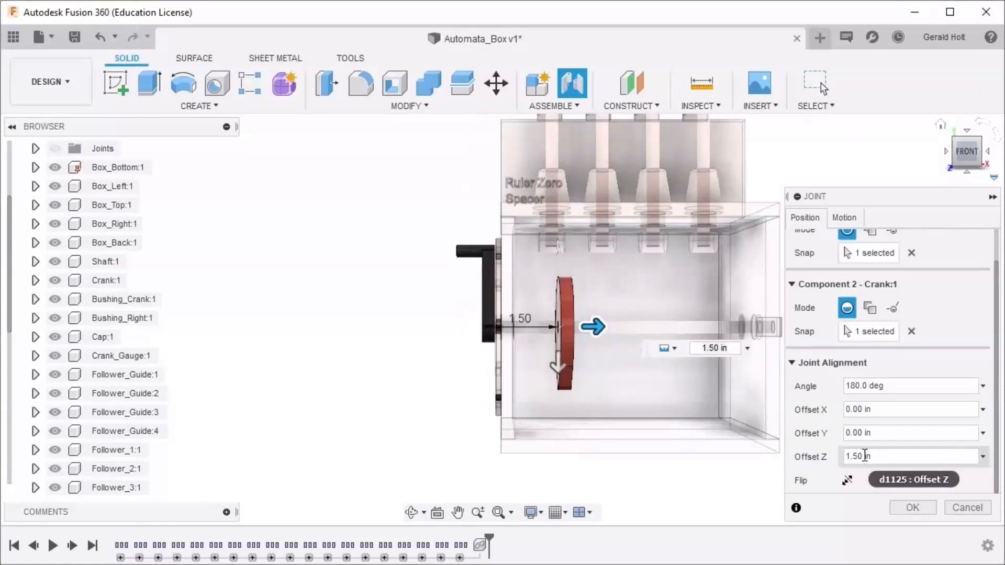
{"action": "left_click", "coordinate": [857, 456]}
{"action": "key", "text": "Right"}
{"action": "key", "text": "BackSpace"}
{"action": "key", "text": "BackSpace"}
{"action": "type", "text": "25"}
{"action": "key", "text": "Return"}
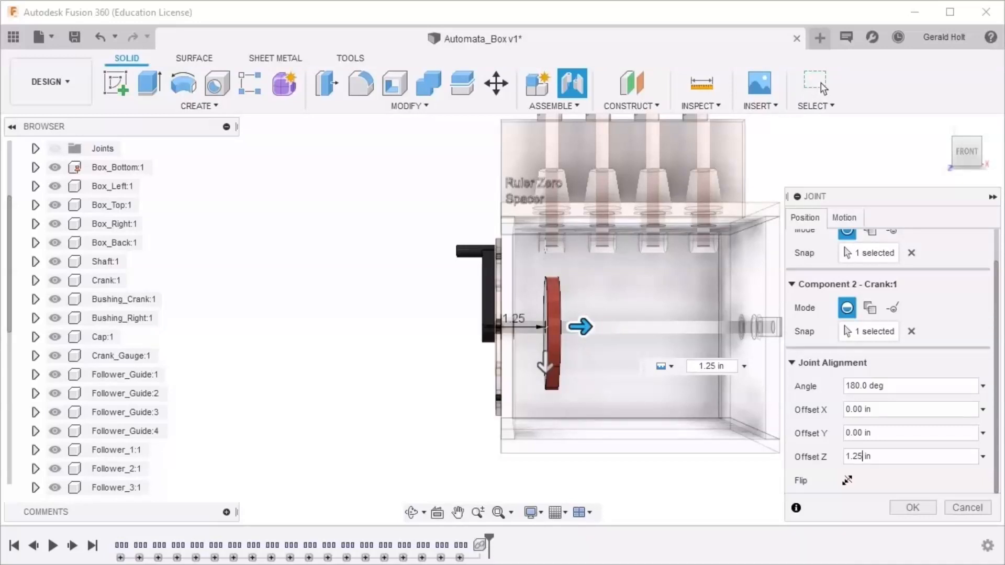
{"action": "mouse_move", "coordinate": [958, 144]}
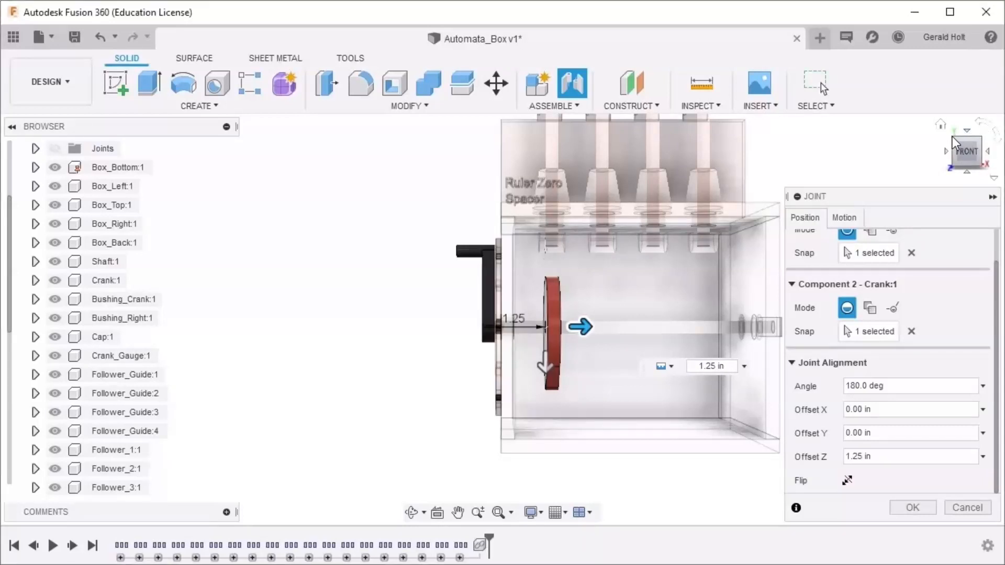
{"action": "left_click", "coordinate": [954, 141]}
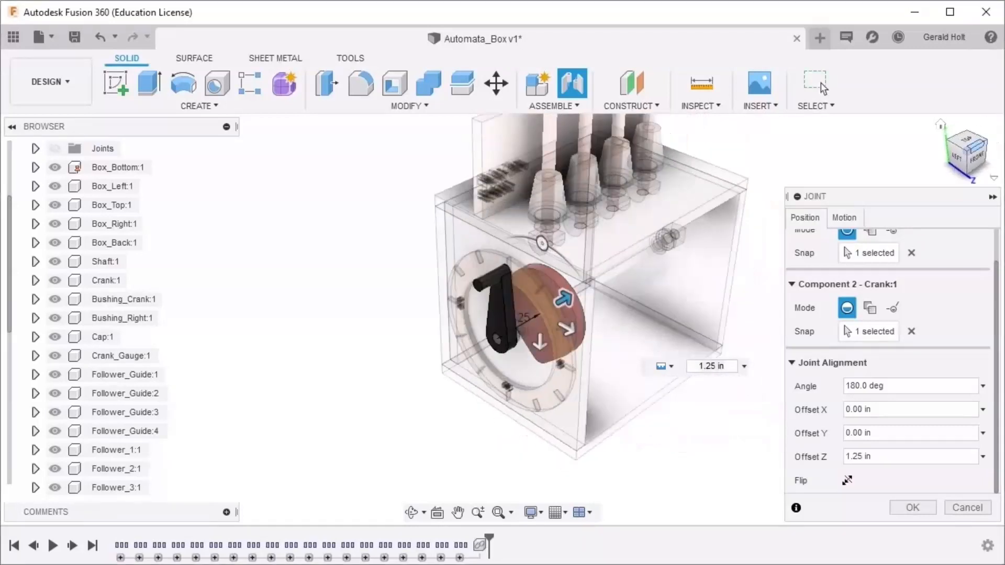
{"action": "left_click", "coordinate": [871, 386]}
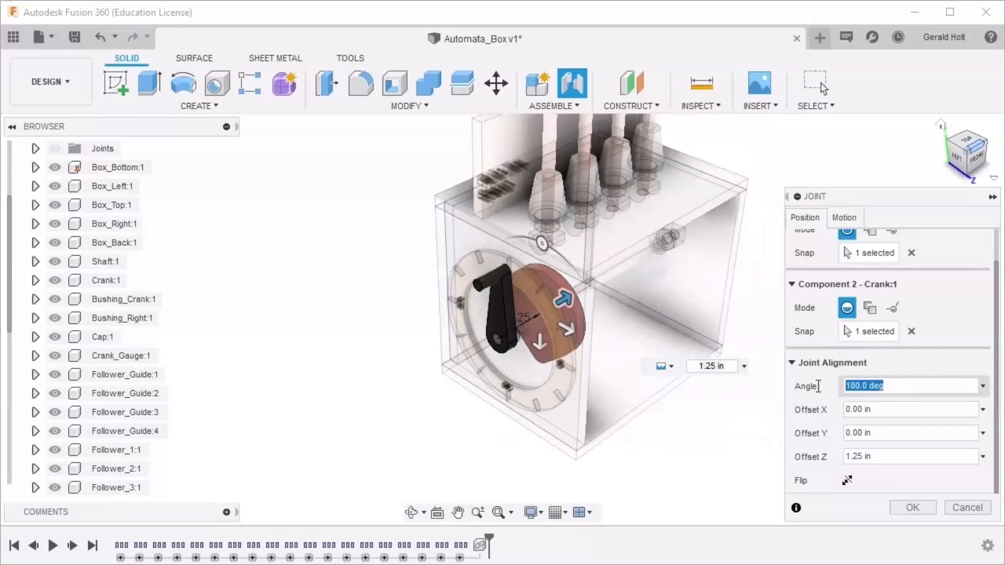
{"action": "left_click", "coordinate": [914, 508]}
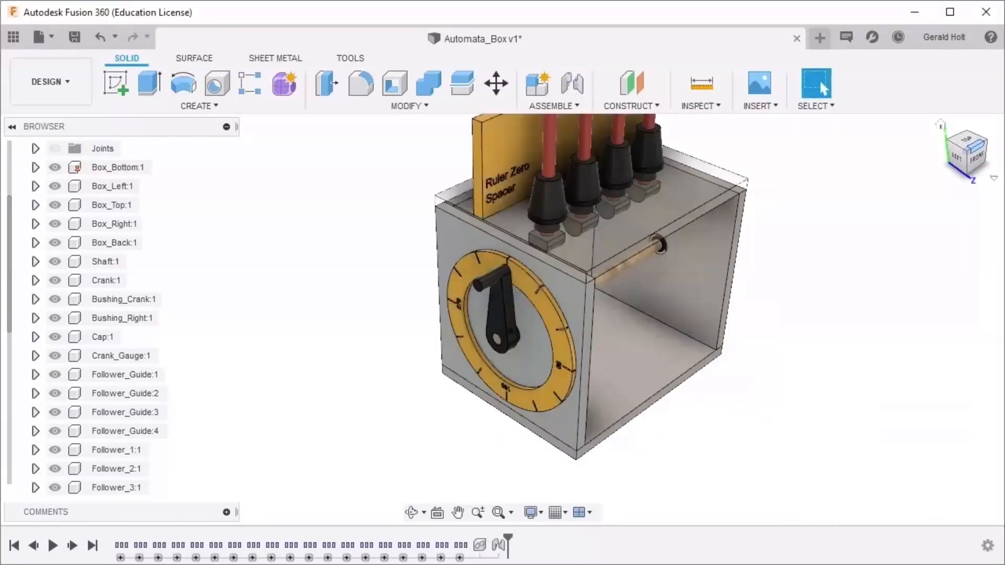
Edit the first follower's slider joint, Slider40, to set its Z offset to 1.975 in.
{"action": "left_click", "coordinate": [978, 159]}
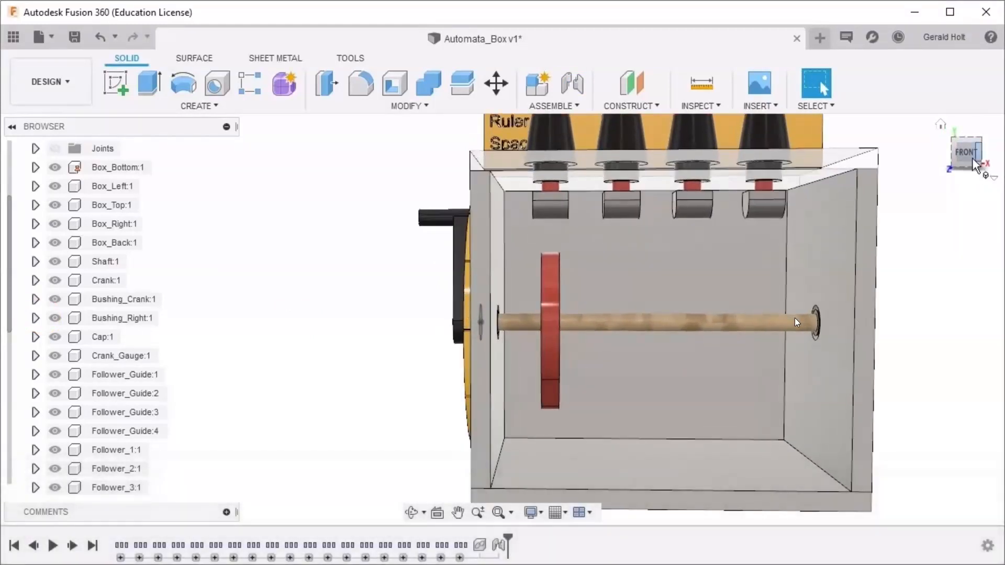
{"action": "left_click", "coordinate": [974, 158]}
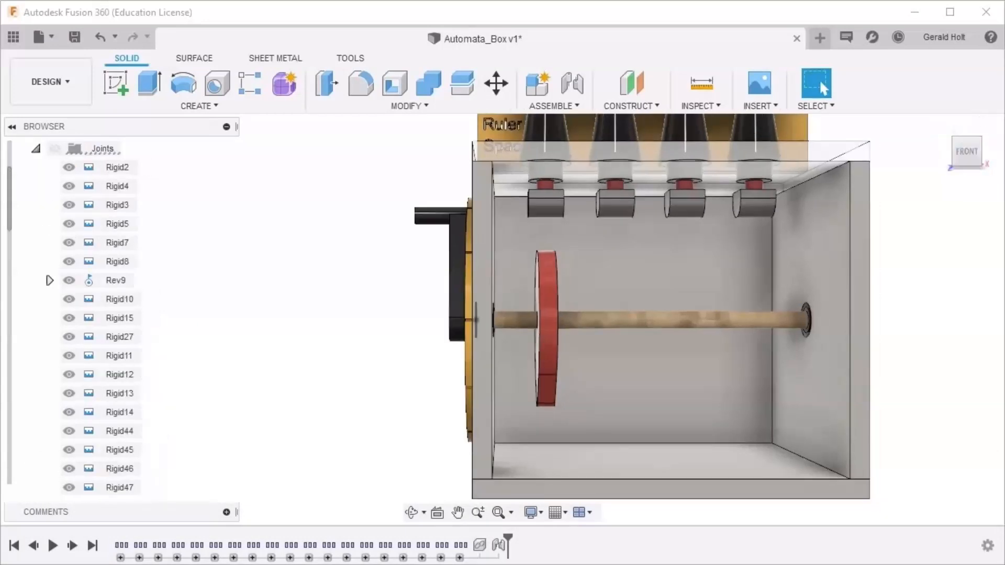
{"action": "scroll", "coordinate": [83, 266], "scroll_direction": "down", "scroll_amount": 8}
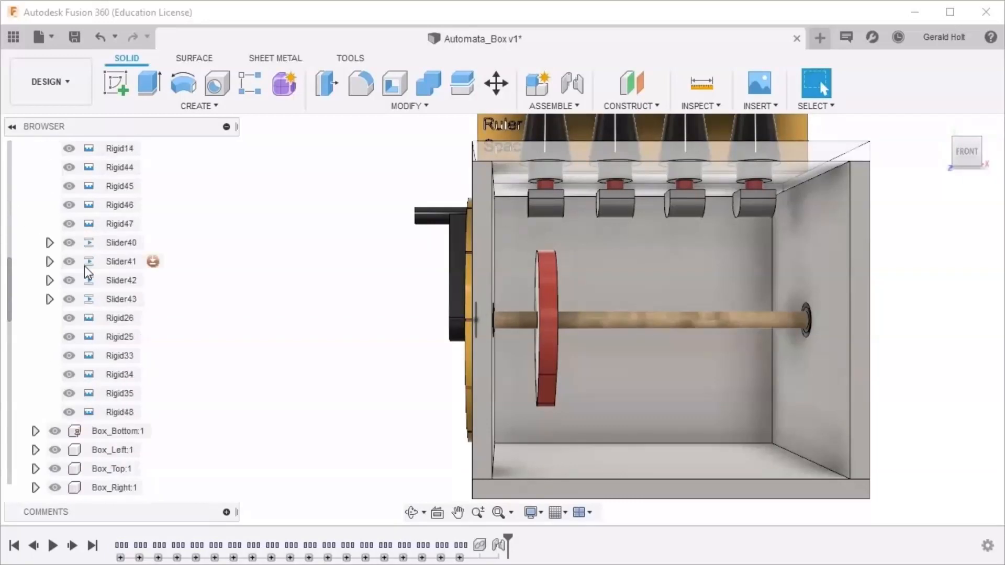
{"action": "left_click", "coordinate": [93, 207]}
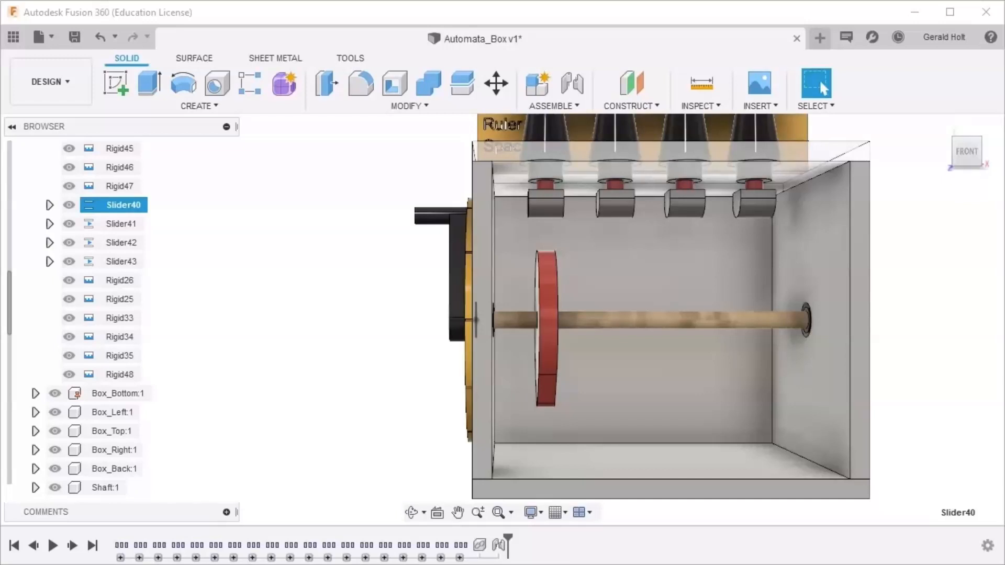
{"action": "left_click", "coordinate": [341, 314]}
{"action": "middle_click_drag", "start_coordinate": [341, 315], "coordinate": [278, 394]}
{"action": "middle_click_drag", "start_coordinate": [825, 211], "coordinate": [834, 225], "text": "shift"}
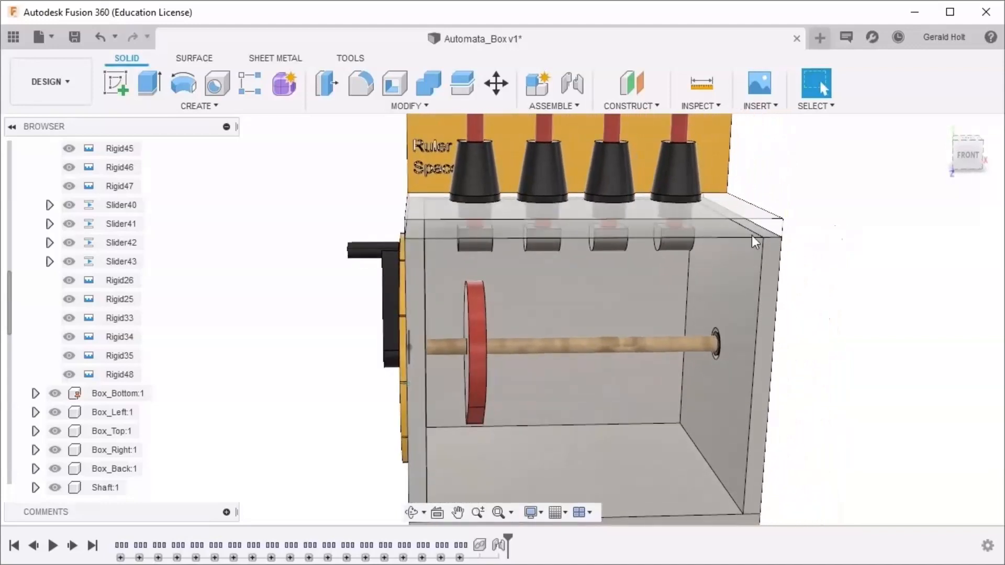
{"action": "left_click", "coordinate": [127, 204]}
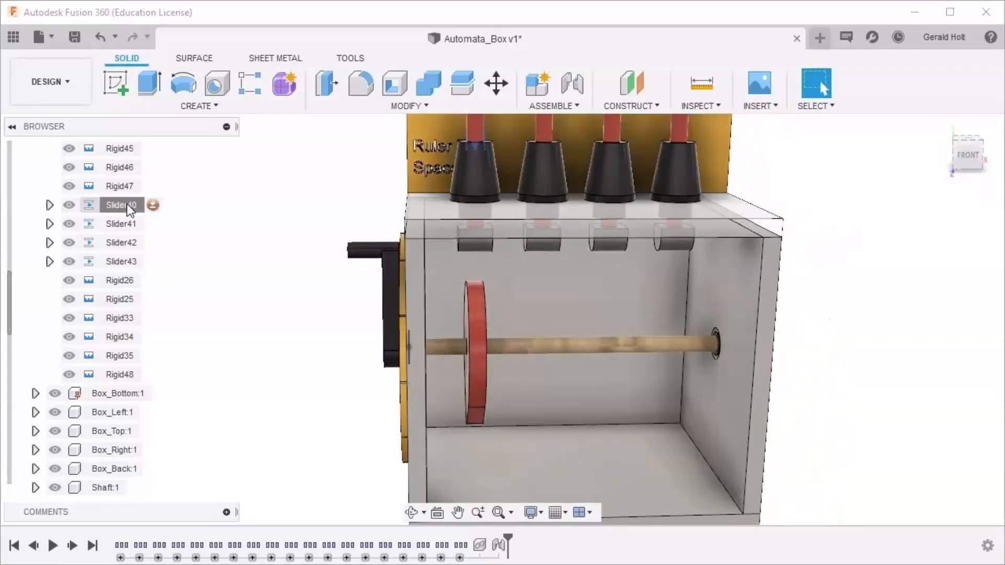
{"action": "right_click", "coordinate": [113, 206]}
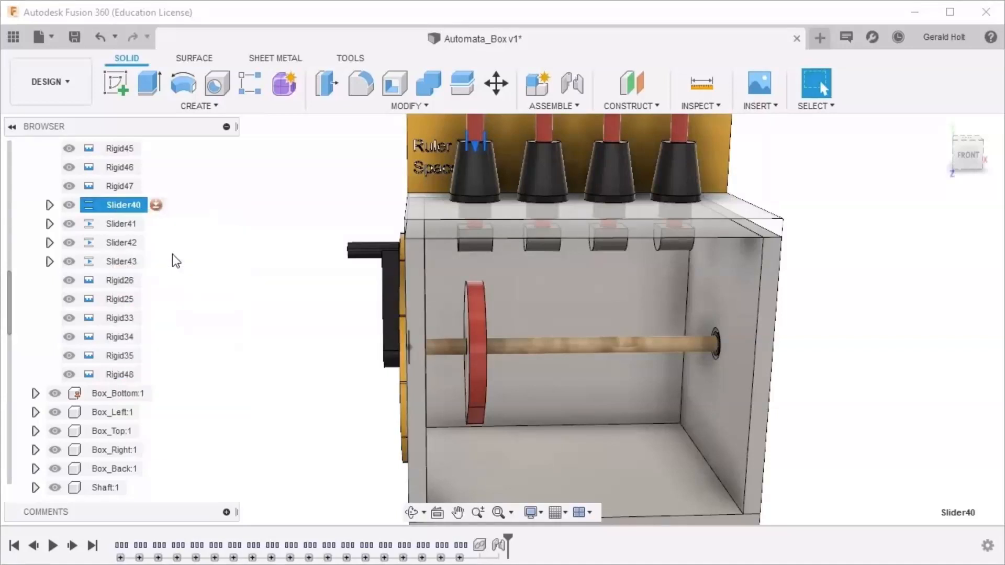
{"action": "left_click", "coordinate": [171, 255]}
{"action": "left_click_drag", "start_coordinate": [998, 294], "coordinate": [997, 329]}
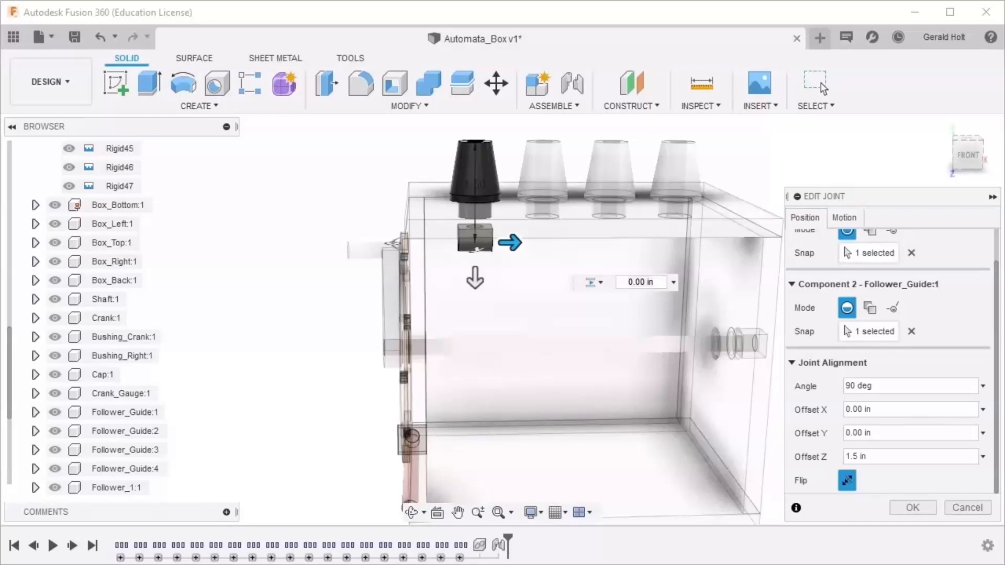
{"action": "key", "text": "BackSpace"}
{"action": "type", "text": "975"}
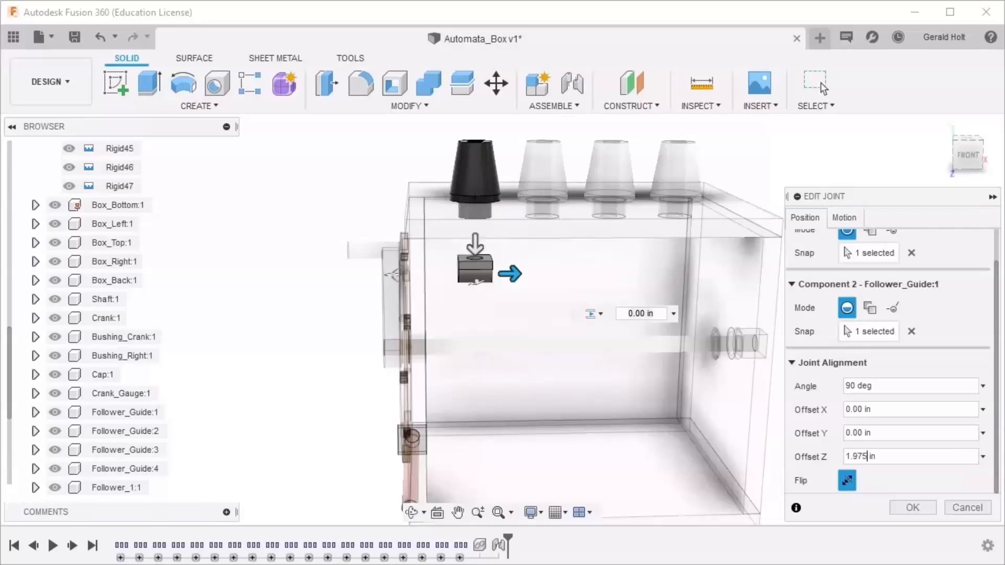
{"action": "key", "text": "Return"}
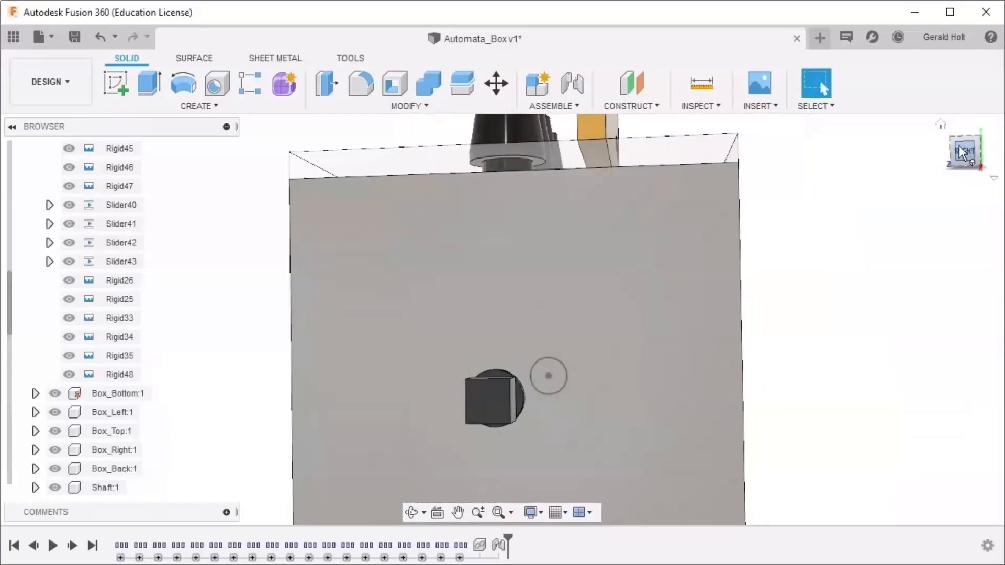
Hide the Box_Left and Box_Right side panels to expose the cam and the lowered follower.
{"action": "left_click", "coordinate": [962, 153]}
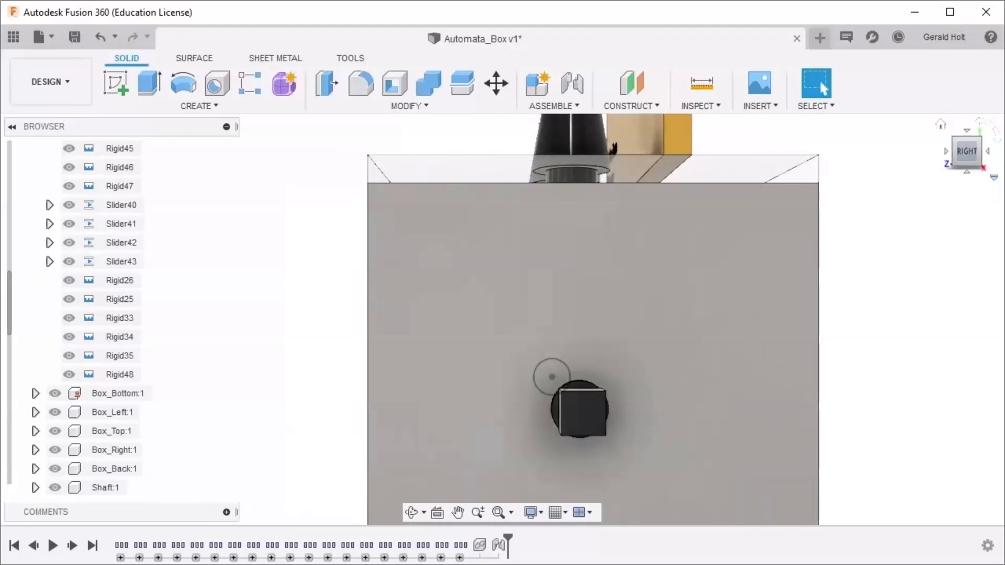
{"action": "left_click", "coordinate": [54, 413]}
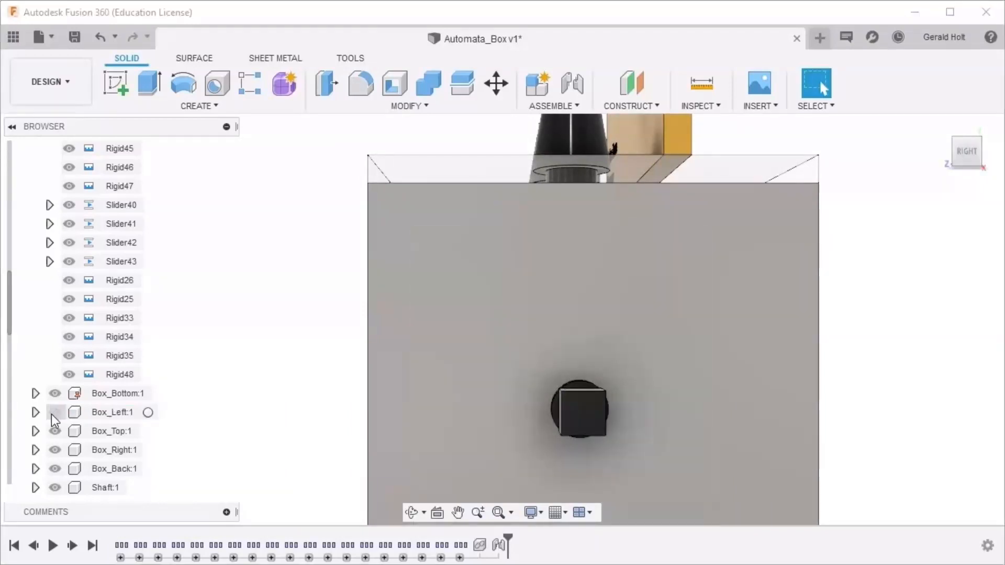
{"action": "left_click", "coordinate": [54, 449]}
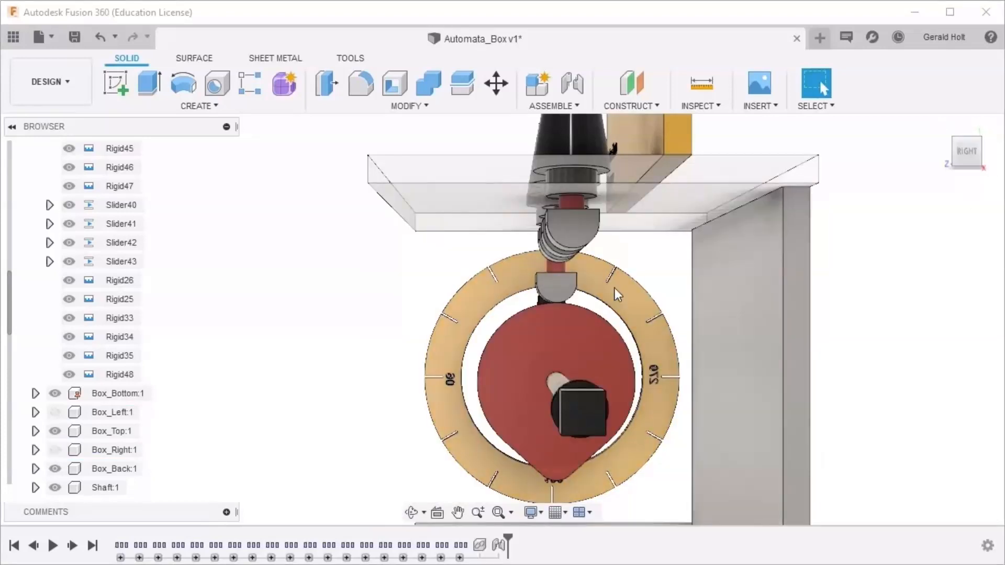
Edit the first follower's Slider40 joint limits, enabling a 0.00 in rest position and a maximum of 0.25 in.
{"action": "scroll", "coordinate": [560, 308], "scroll_direction": "up", "scroll_amount": 2}
{"action": "scroll", "coordinate": [561, 311], "scroll_direction": "up", "scroll_amount": 5}
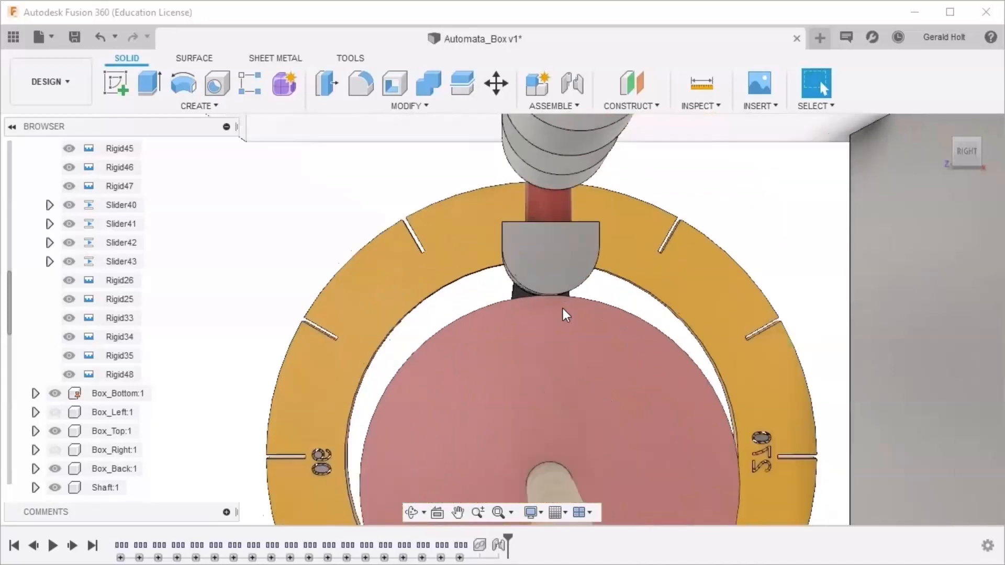
{"action": "scroll", "coordinate": [570, 313], "scroll_direction": "up", "scroll_amount": 3}
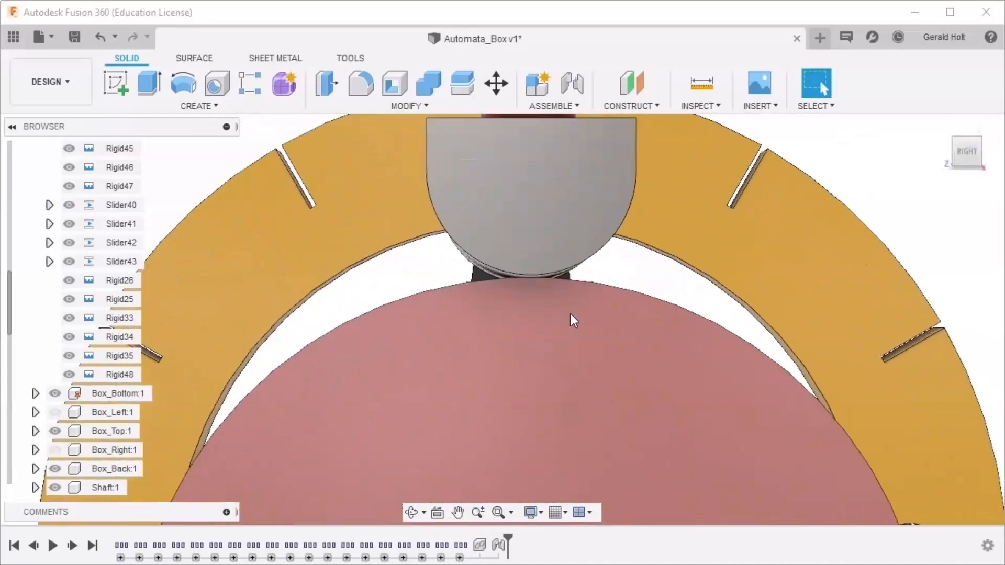
{"action": "scroll", "coordinate": [571, 313], "scroll_direction": "up", "scroll_amount": 2}
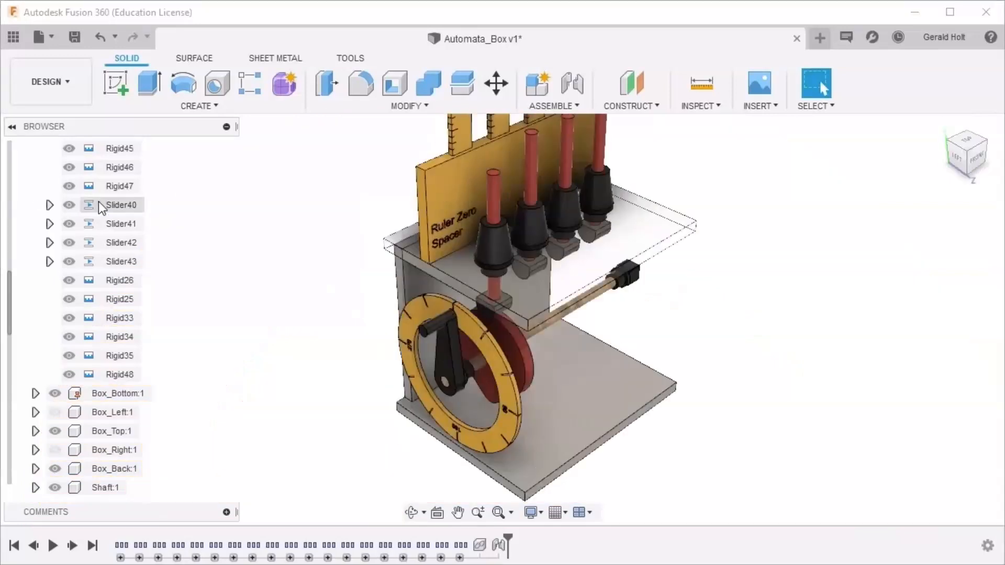
{"action": "right_click", "coordinate": [117, 210]}
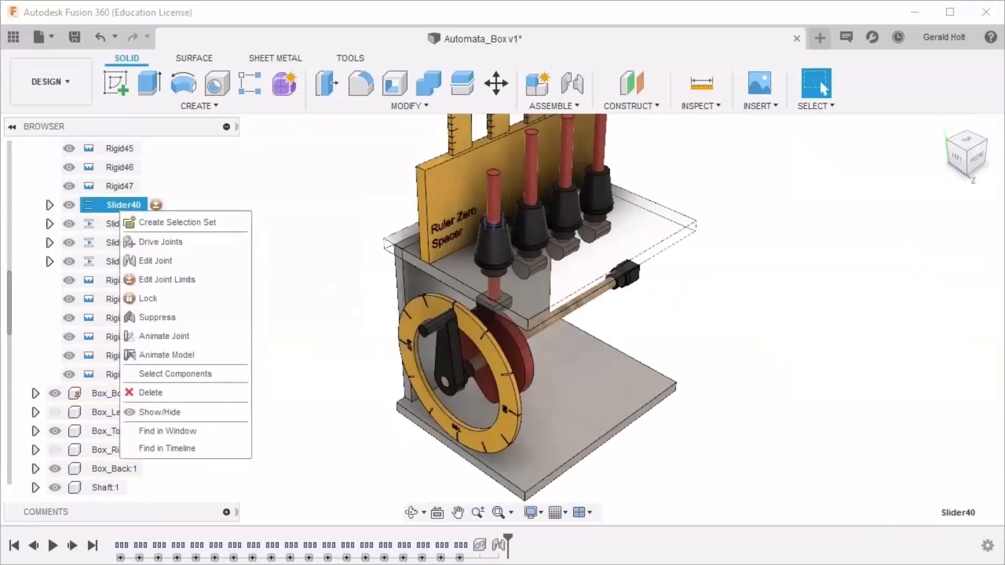
{"action": "left_click", "coordinate": [166, 279]}
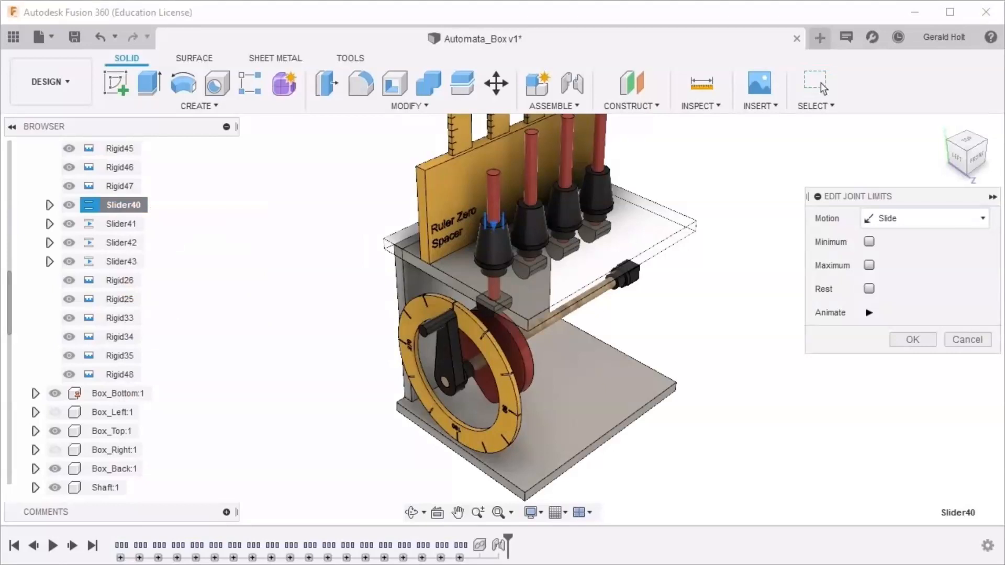
{"action": "left_click", "coordinate": [870, 289]}
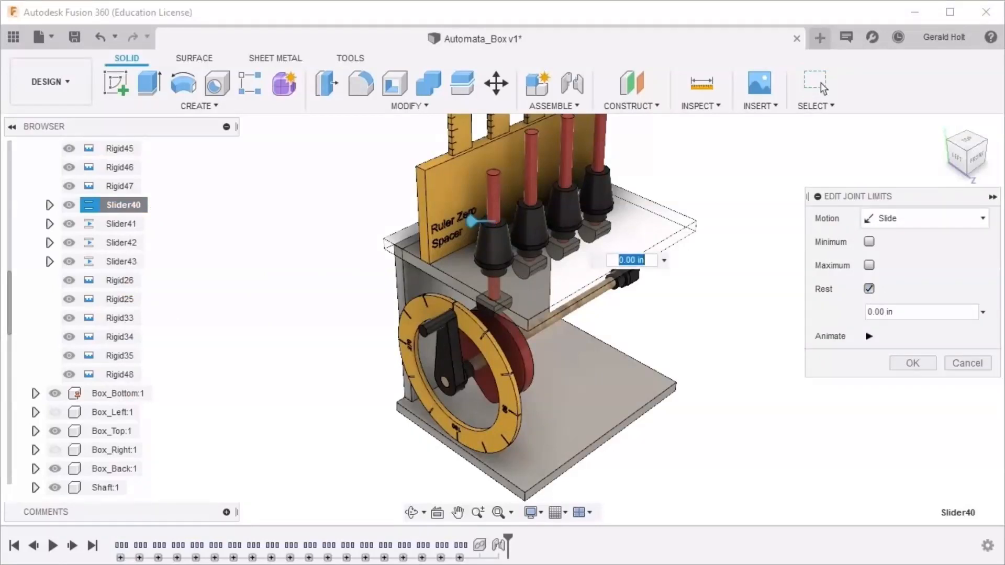
{"action": "left_click", "coordinate": [870, 265]}
{"action": "double_click", "coordinate": [885, 287]}
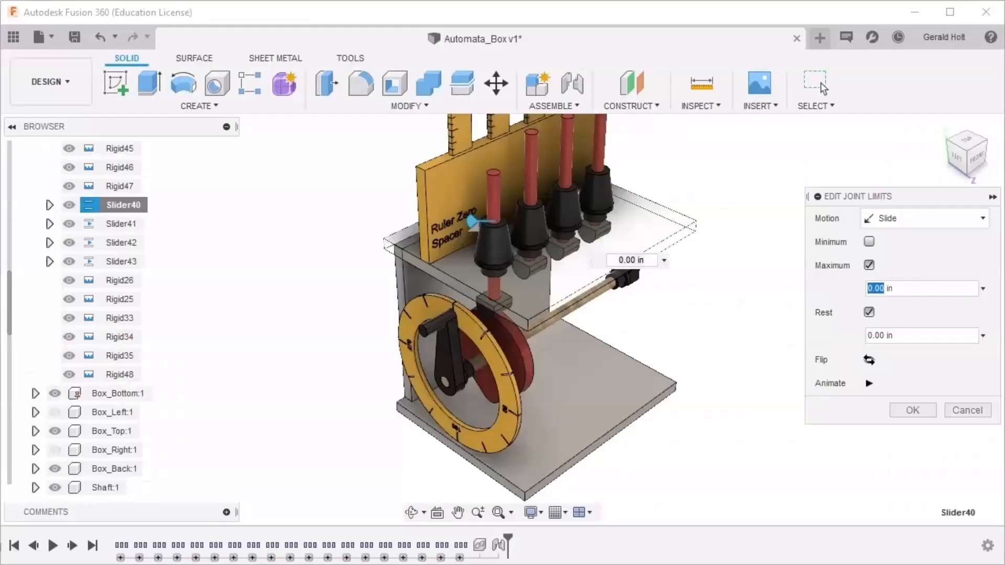
{"action": "type", "text": "0.25"}
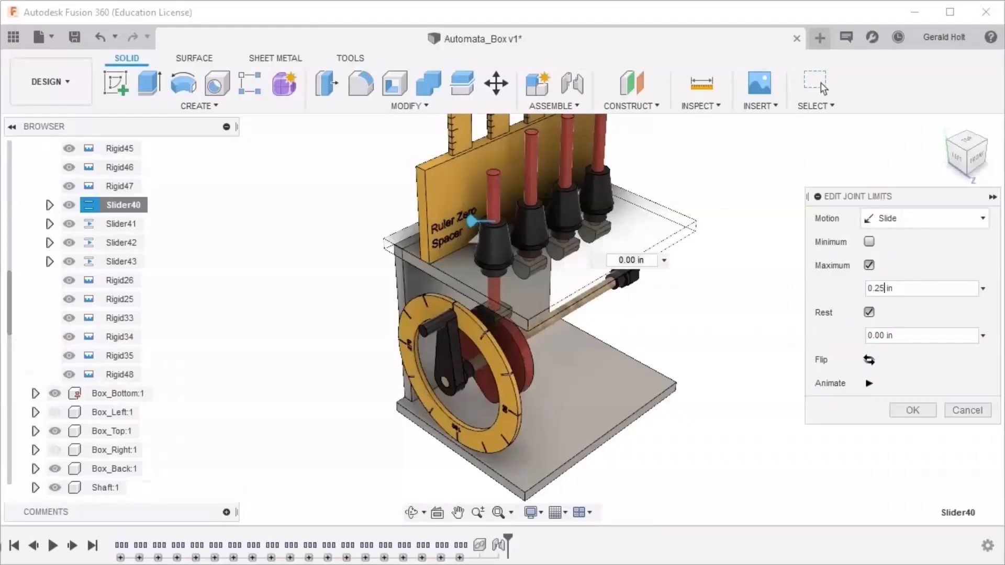
{"action": "left_click", "coordinate": [922, 410]}
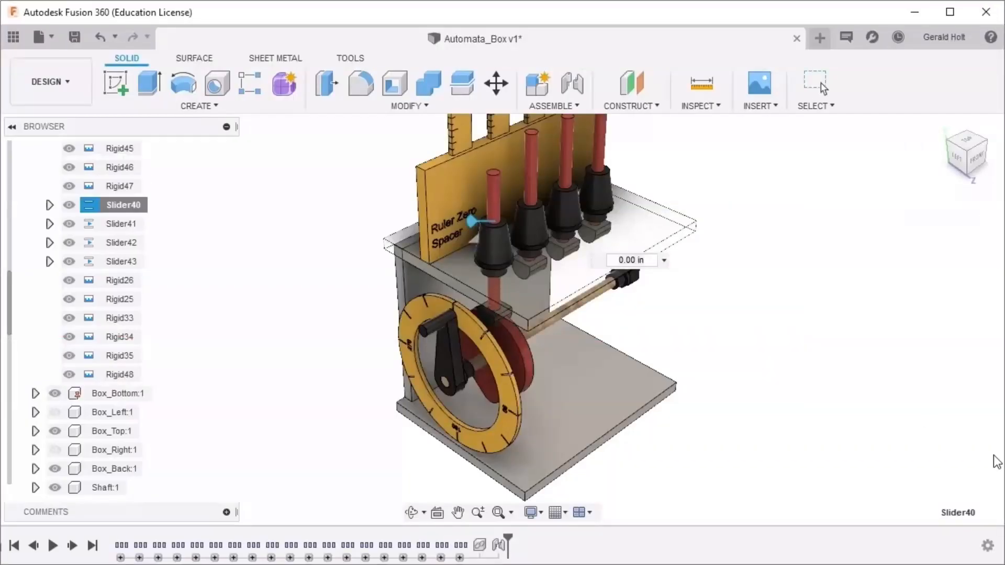
Enable all contact for the assembly so the cam can push the follower.
{"action": "left_click", "coordinate": [564, 105]}
{"action": "left_click", "coordinate": [635, 274]}
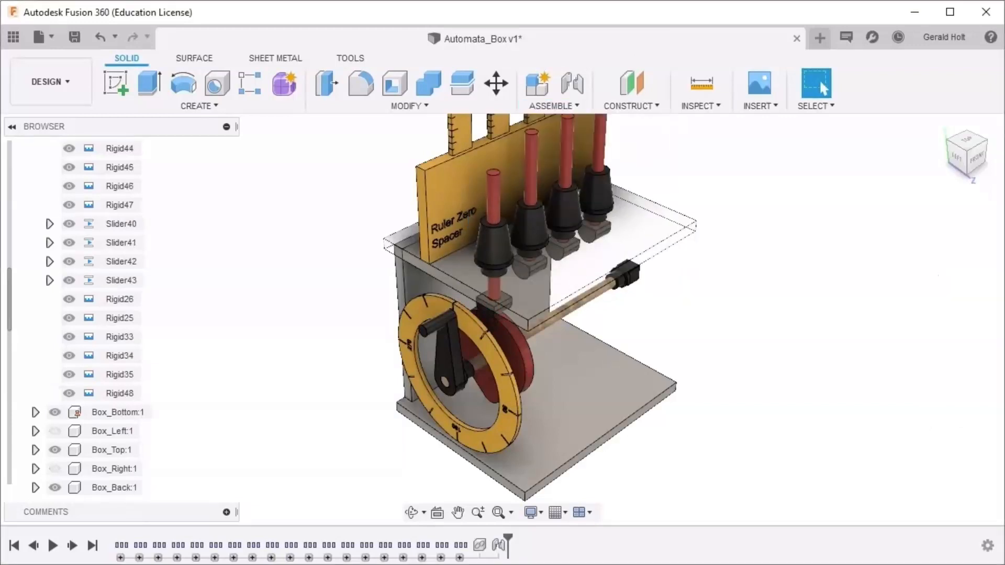
{"action": "left_click_drag", "start_coordinate": [8, 288], "coordinate": [11, 151]}
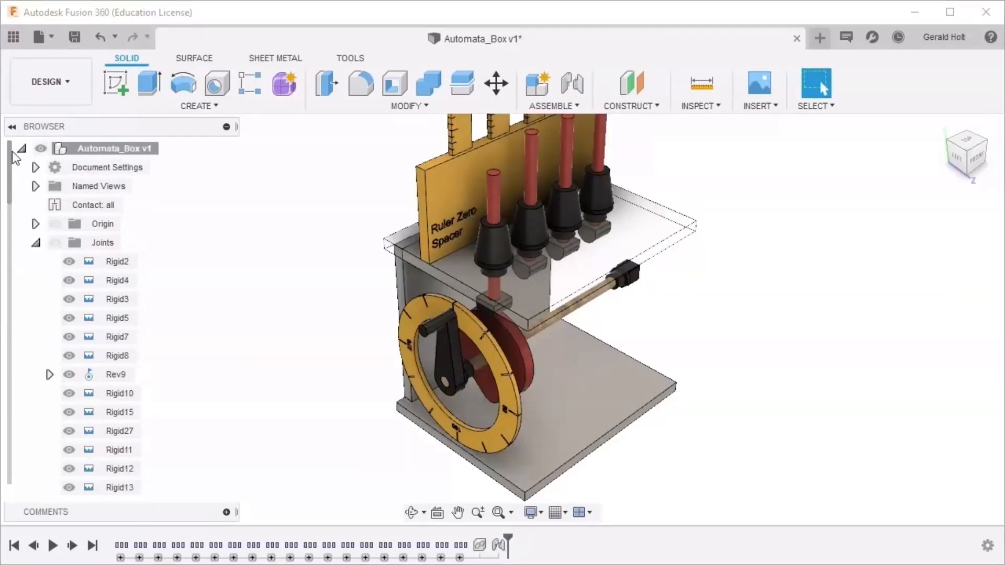
{"action": "left_click", "coordinate": [71, 206]}
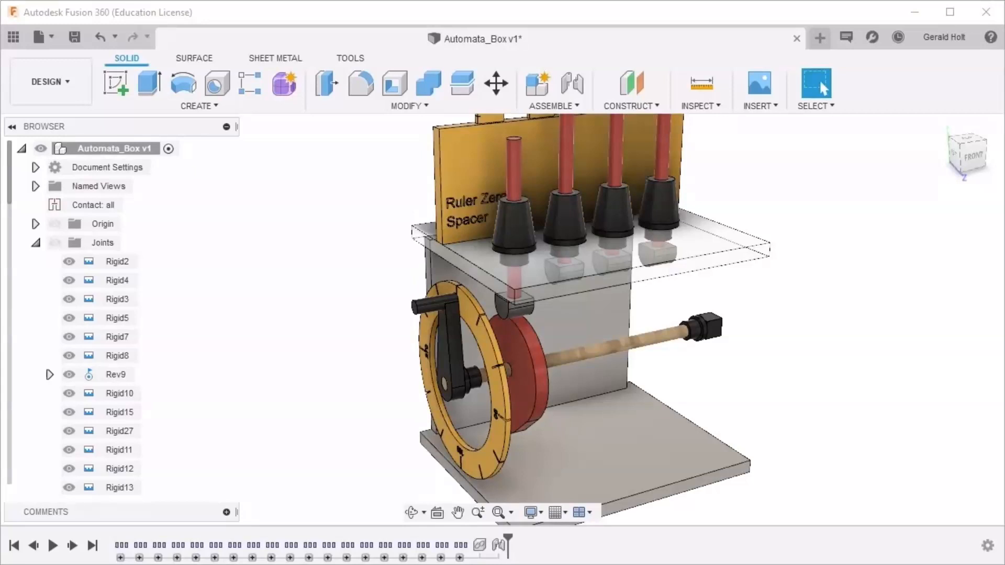
Turn the crank by hand to test the cam, and return the Rev9 joint to its home position.
{"action": "left_click_drag", "start_coordinate": [422, 308], "coordinate": [441, 402]}
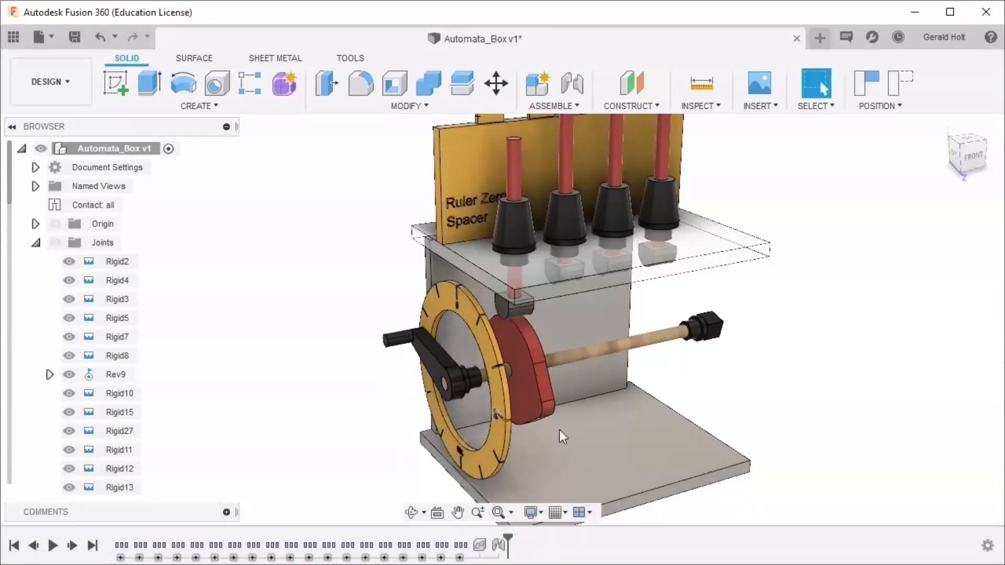
{"action": "right_click", "coordinate": [118, 378]}
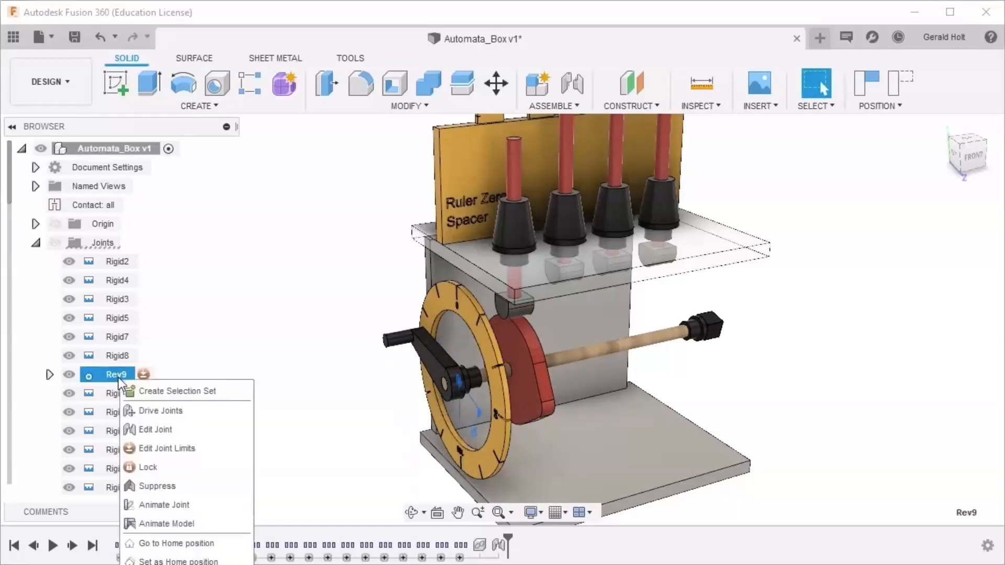
{"action": "left_click", "coordinate": [200, 544]}
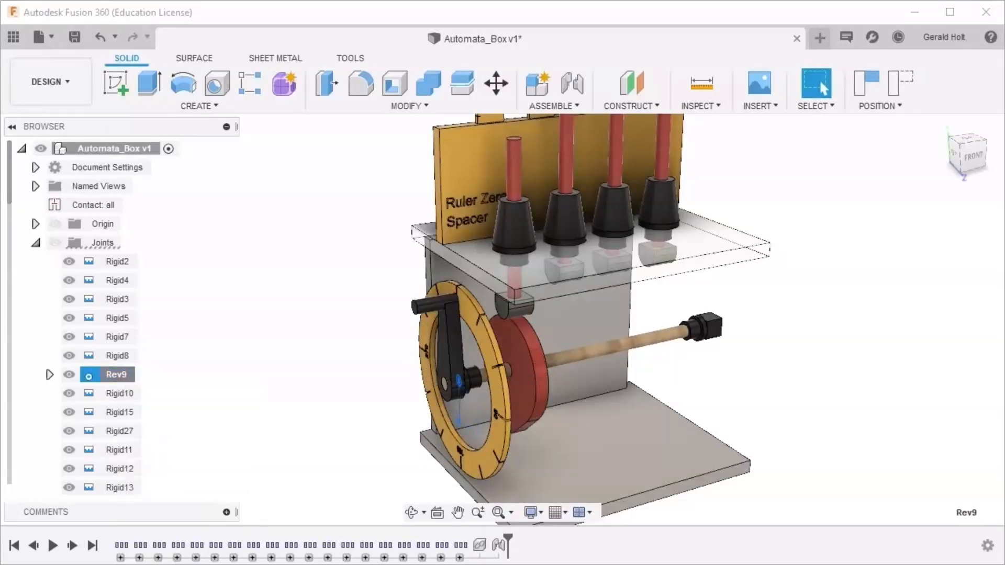
{"action": "left_click", "coordinate": [162, 343]}
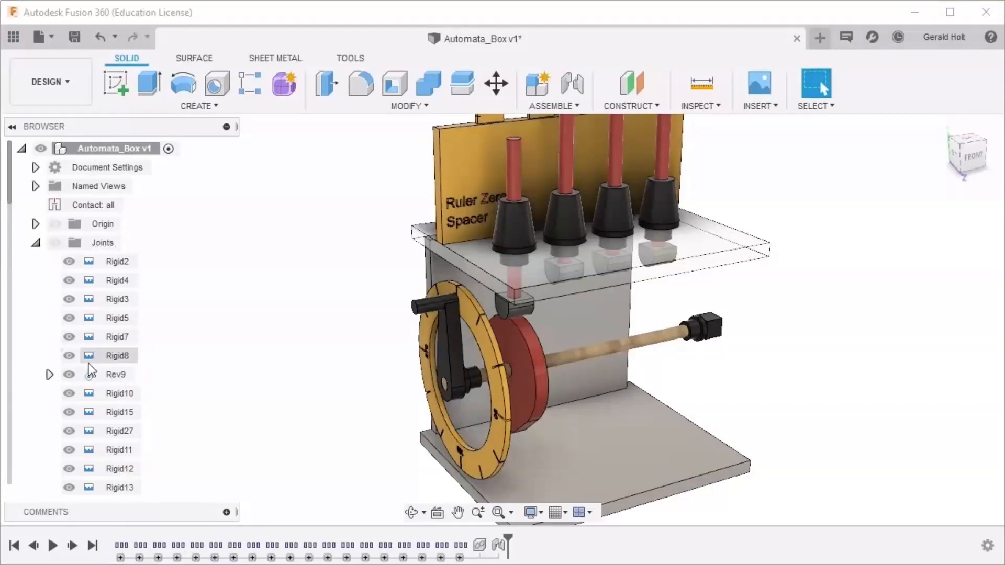
Animate the model from the crank's Rev9 joint to watch the cam drive the first follower.
{"action": "right_click", "coordinate": [100, 375]}
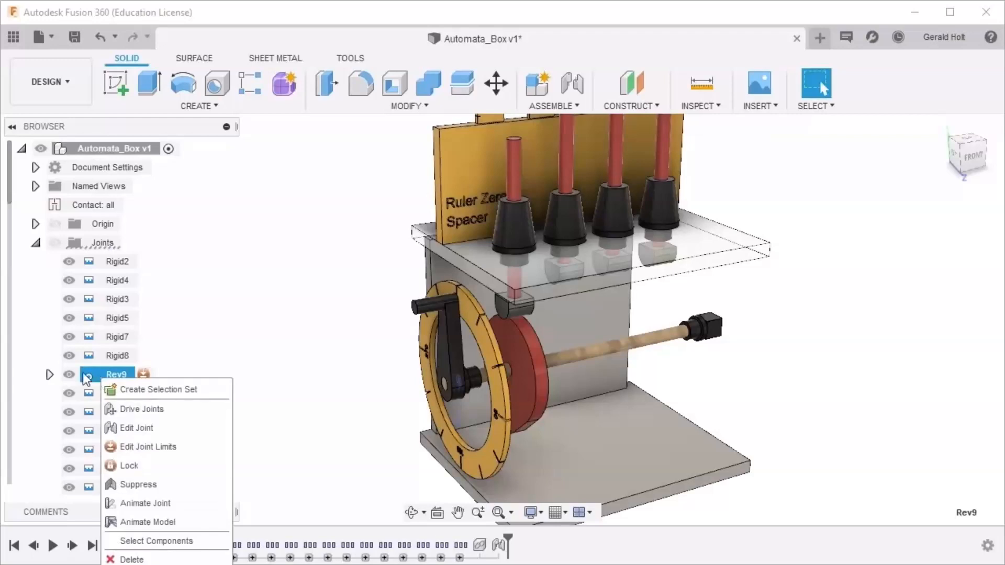
{"action": "left_click", "coordinate": [148, 522]}
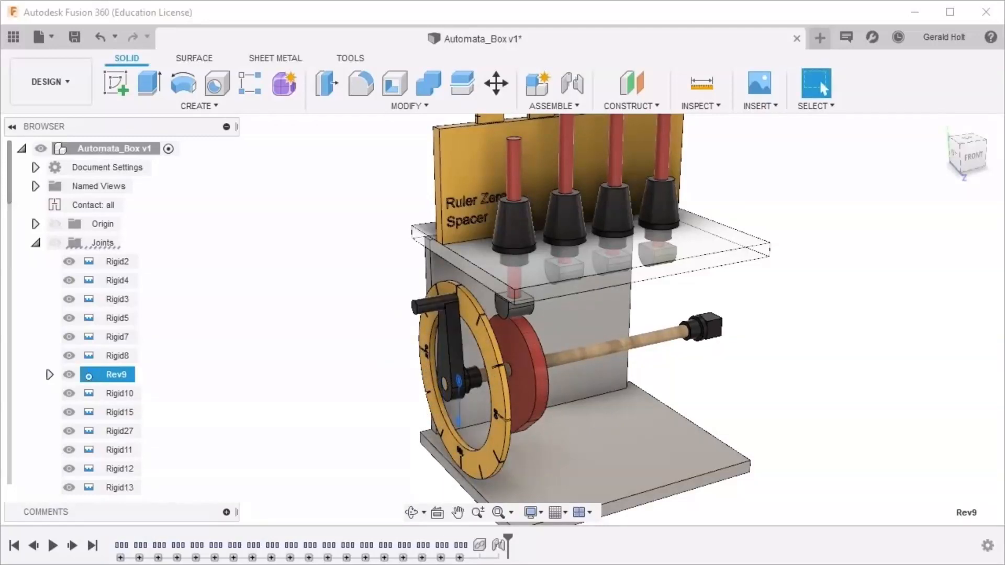
Open the crank's Rev9 joint for editing, go to its alignment angle and finish the joint.
{"action": "right_click", "coordinate": [115, 372]}
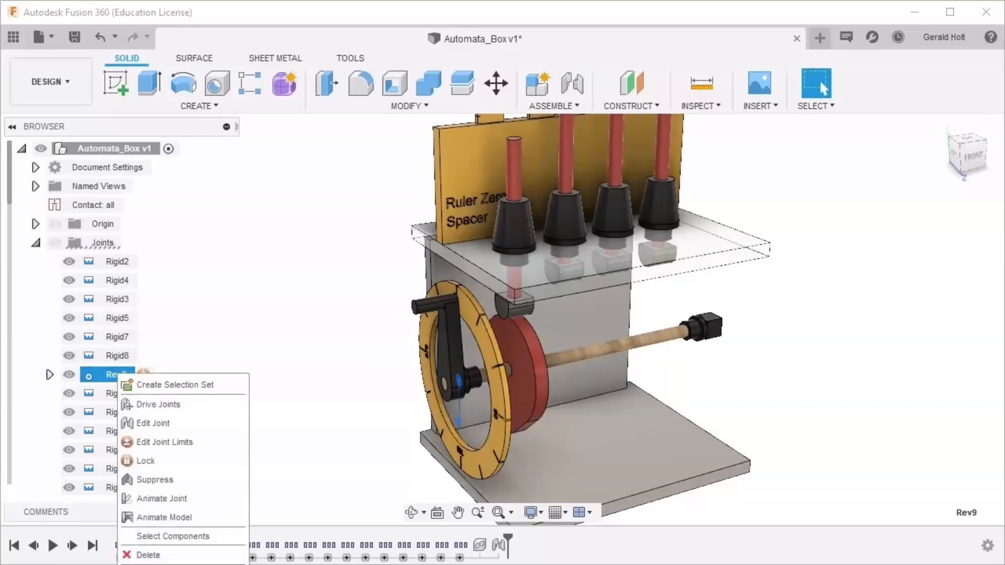
{"action": "left_click", "coordinate": [181, 420]}
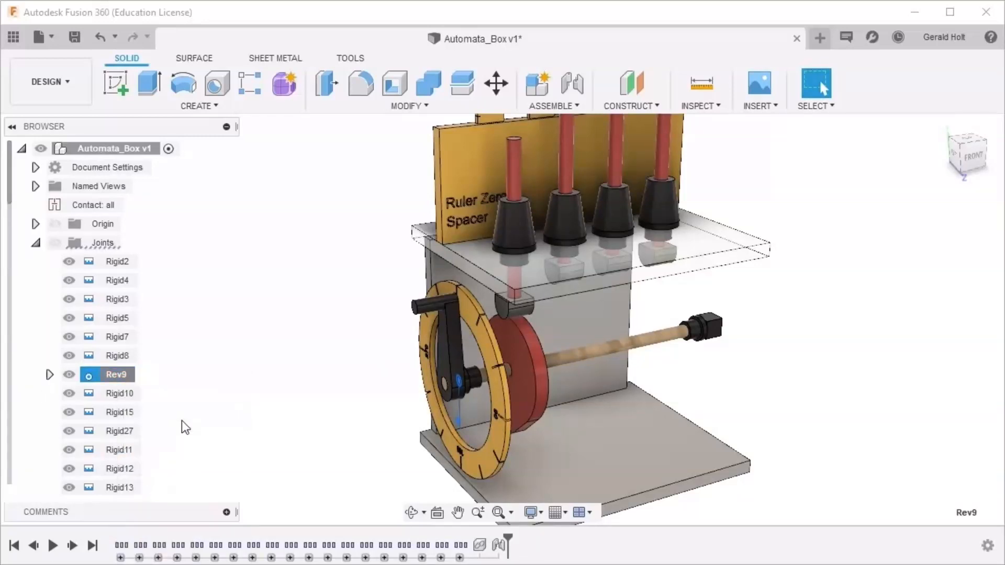
{"action": "left_click", "coordinate": [848, 422]}
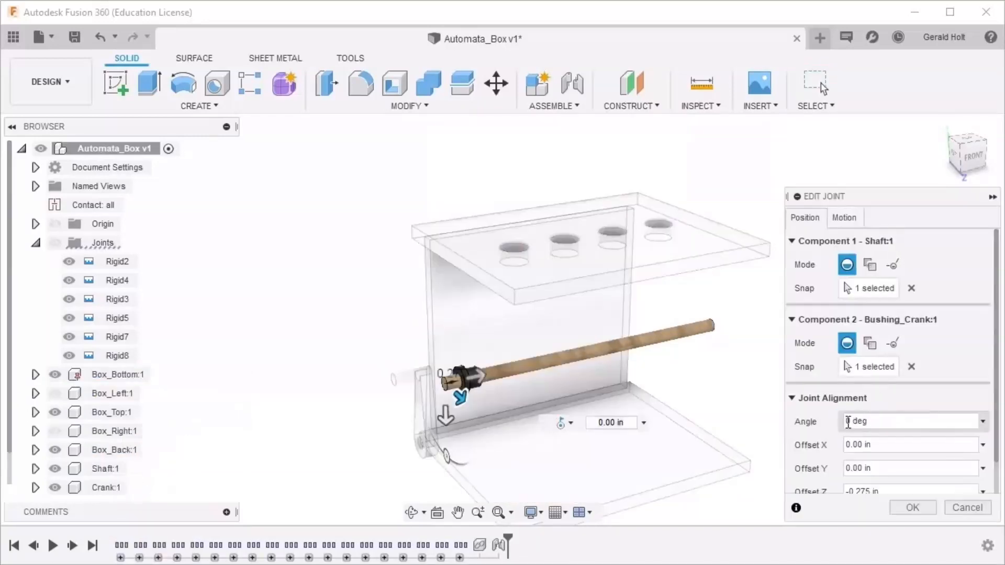
{"action": "key", "text": "BackSpace"}
{"action": "left_click", "coordinate": [911, 508]}
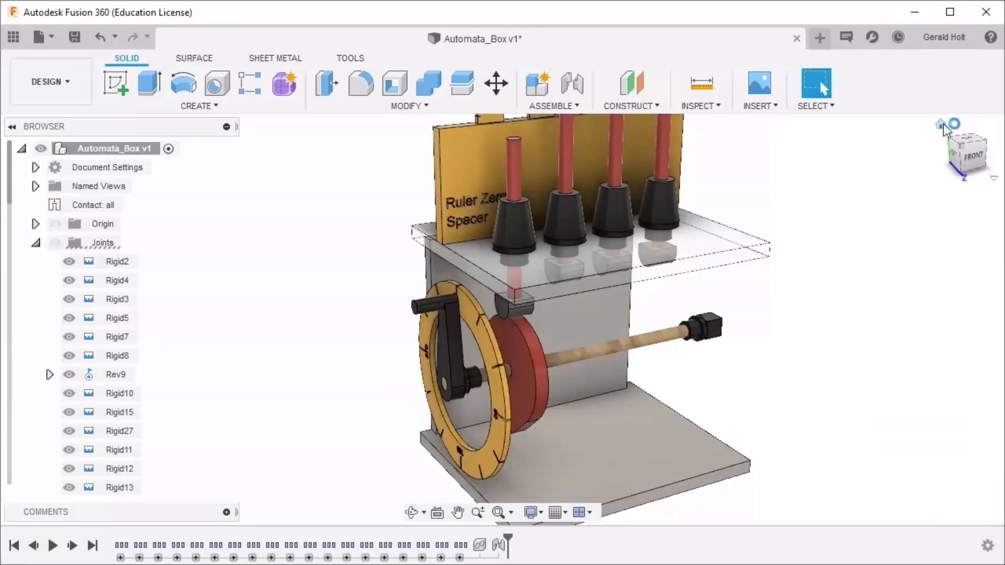
Edit the Ruler Zero Spacer's extrusion distance so its top edge lines up with the first follower's rod.
{"action": "left_click", "coordinate": [959, 157]}
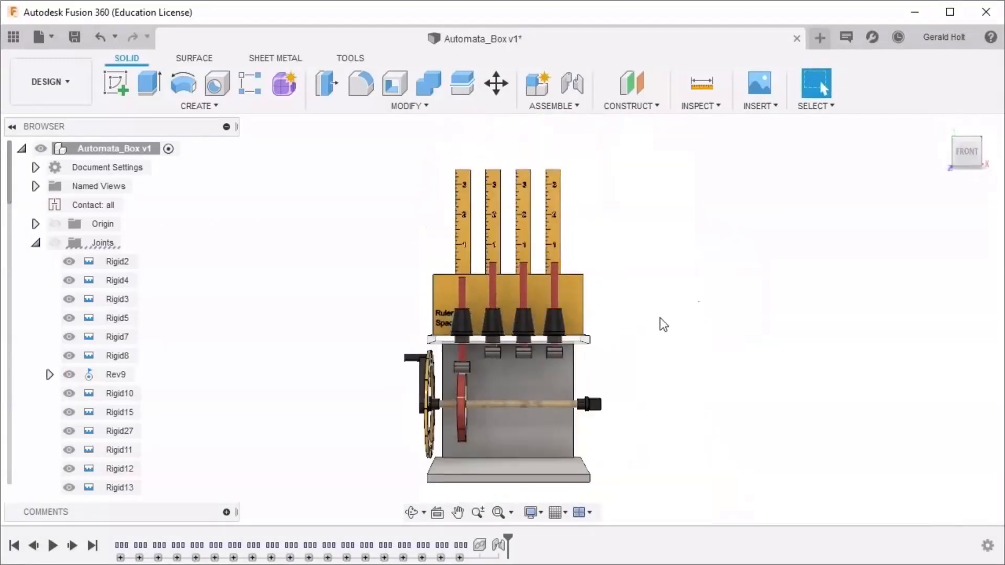
{"action": "middle_click_drag", "start_coordinate": [635, 342], "coordinate": [721, 316]}
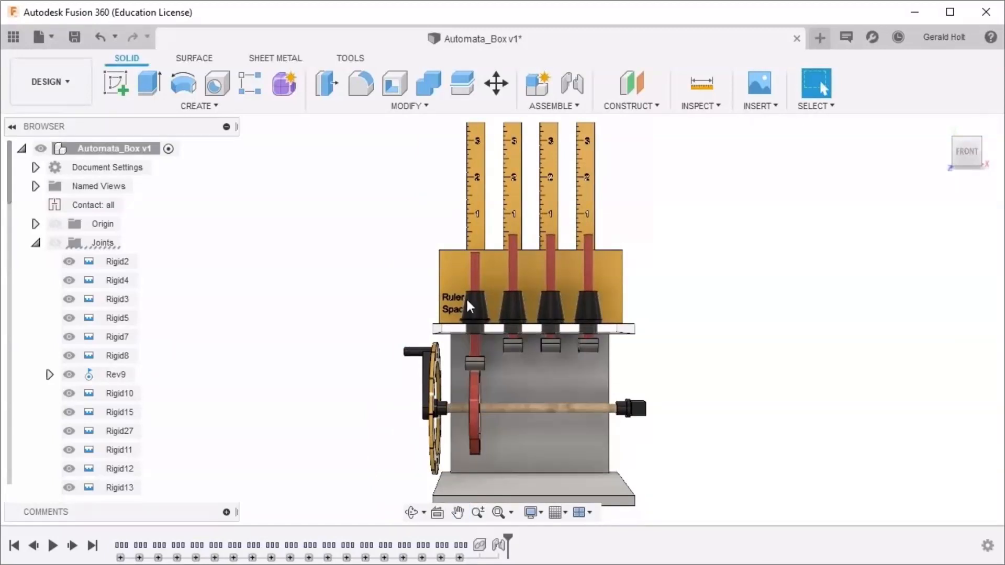
{"action": "left_click", "coordinate": [450, 281]}
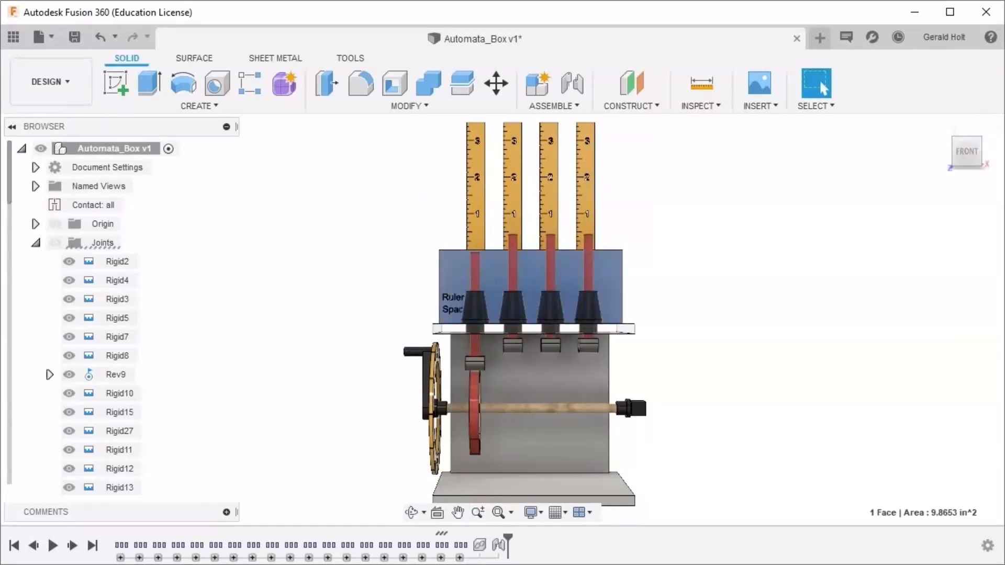
{"action": "left_click", "coordinate": [442, 558]}
{"action": "double_click", "coordinate": [480, 545]}
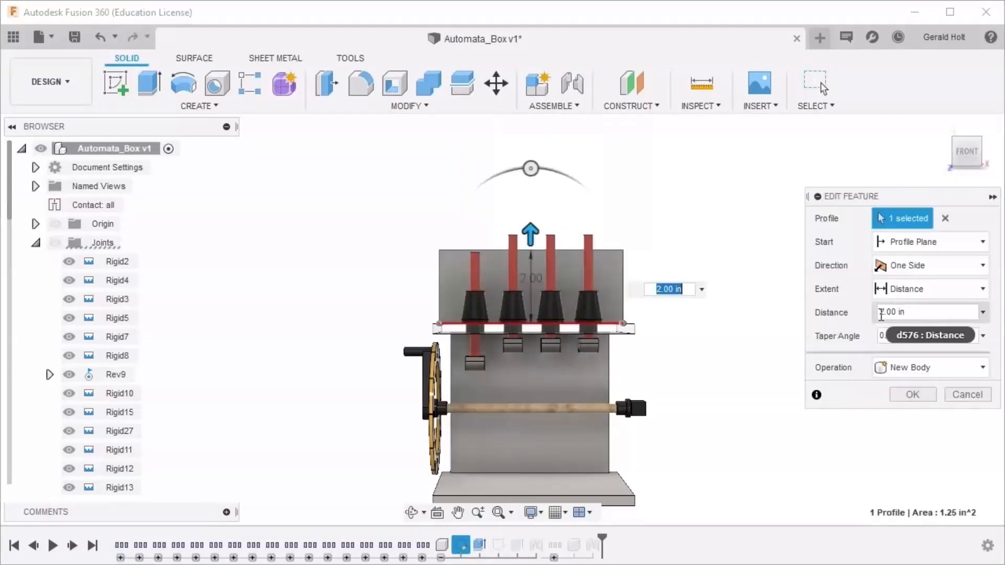
{"action": "left_click", "coordinate": [892, 312]}
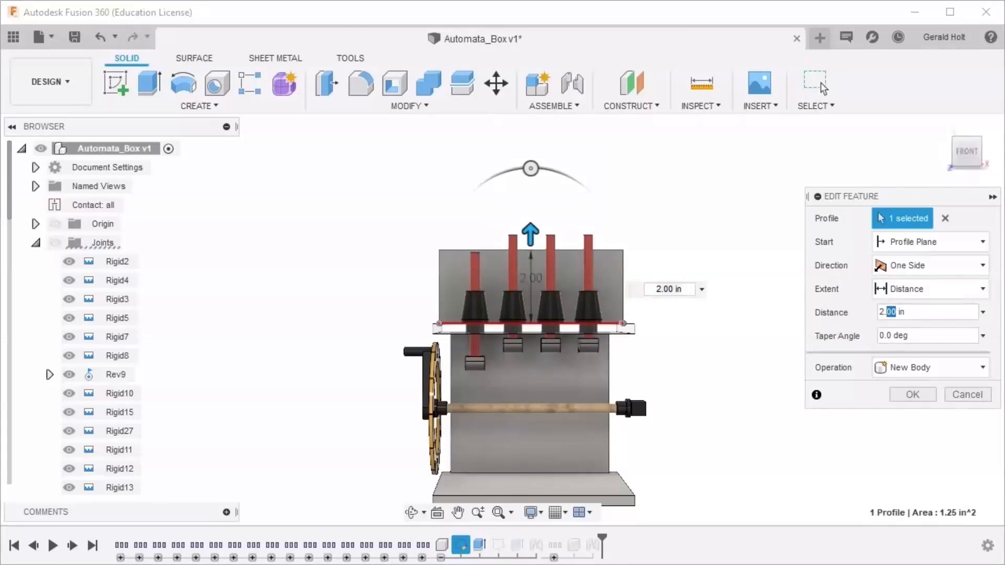
{"action": "type", "text": "1"}
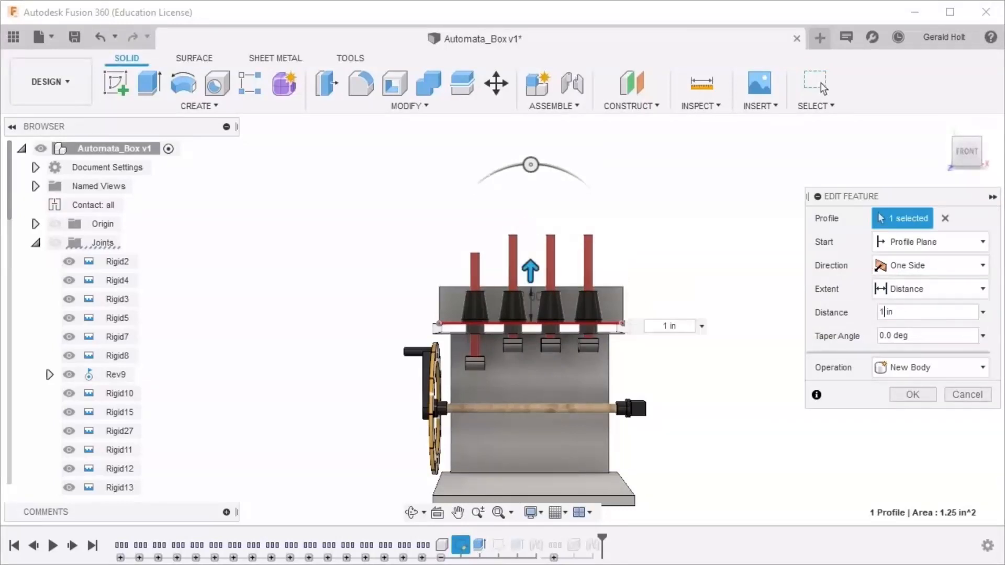
{"action": "left_click", "coordinate": [920, 398]}
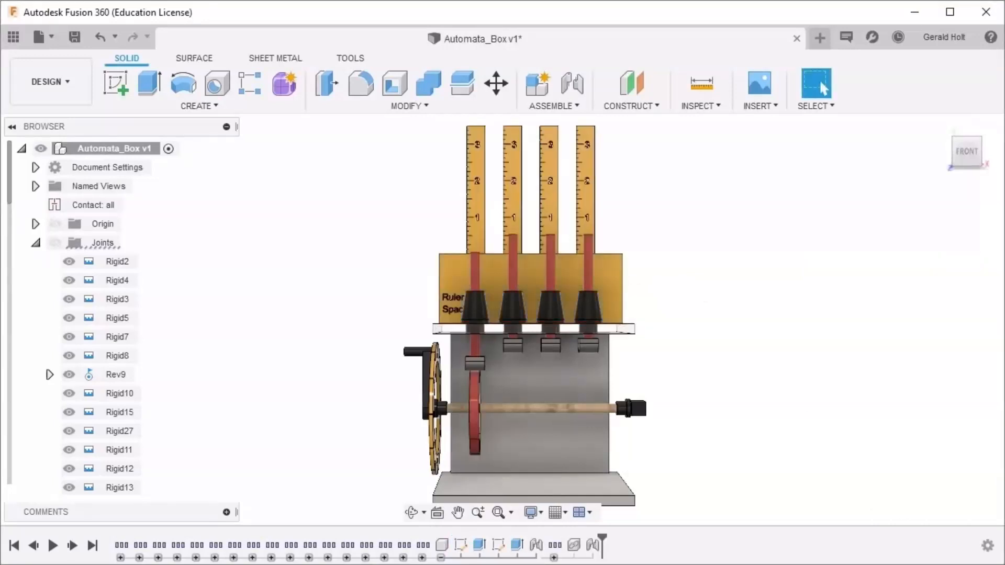
Reopen the Ruler Zero Spacer's extrusion and set its distance to 2 in.
{"action": "double_click", "coordinate": [480, 546]}
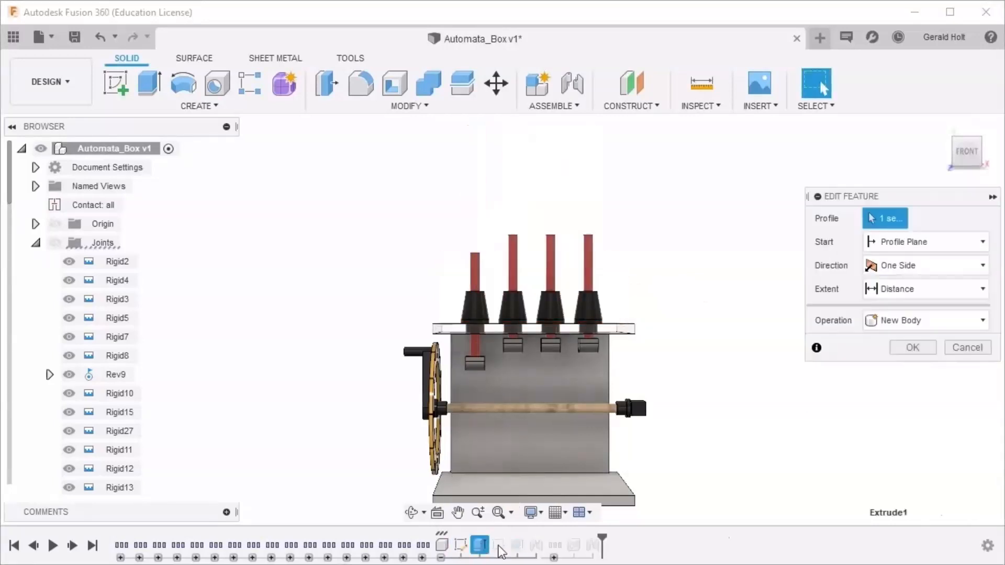
{"action": "double_click", "coordinate": [885, 312]}
{"action": "type", "text": "2"}
{"action": "key", "text": "Return"}
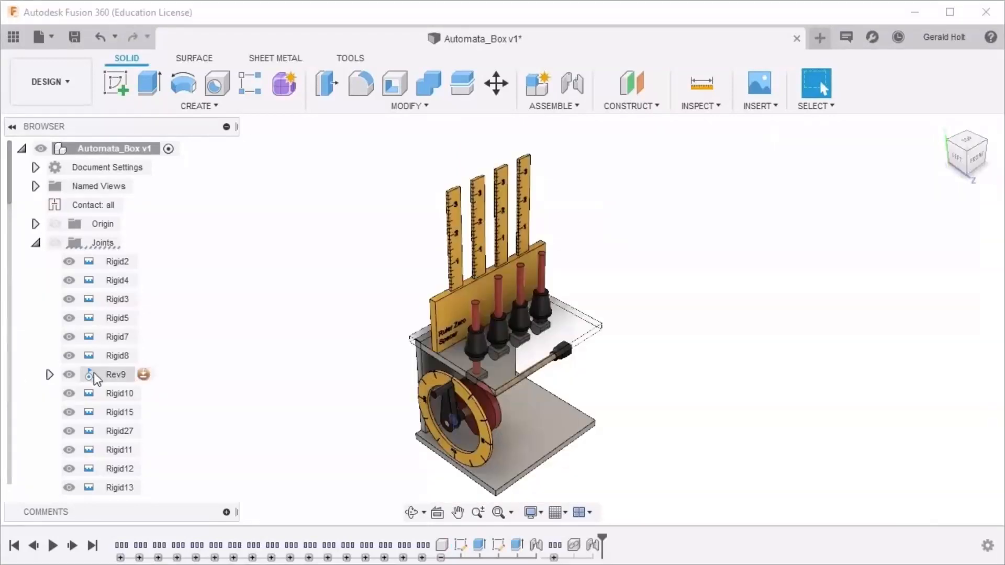
Animate the model from Rev9 again to check the follower's travel against the ruler.
{"action": "right_click", "coordinate": [93, 372]}
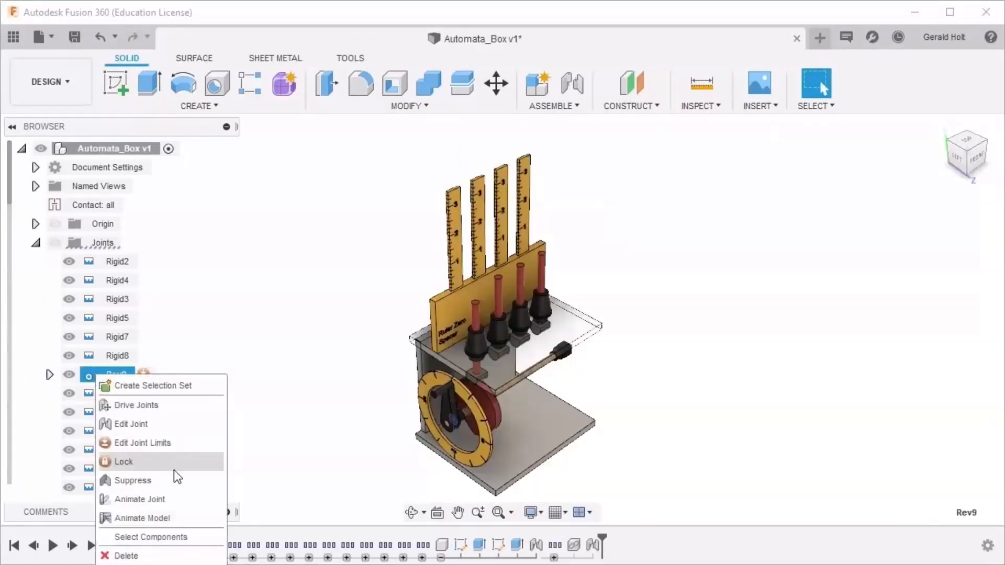
{"action": "left_click", "coordinate": [162, 513]}
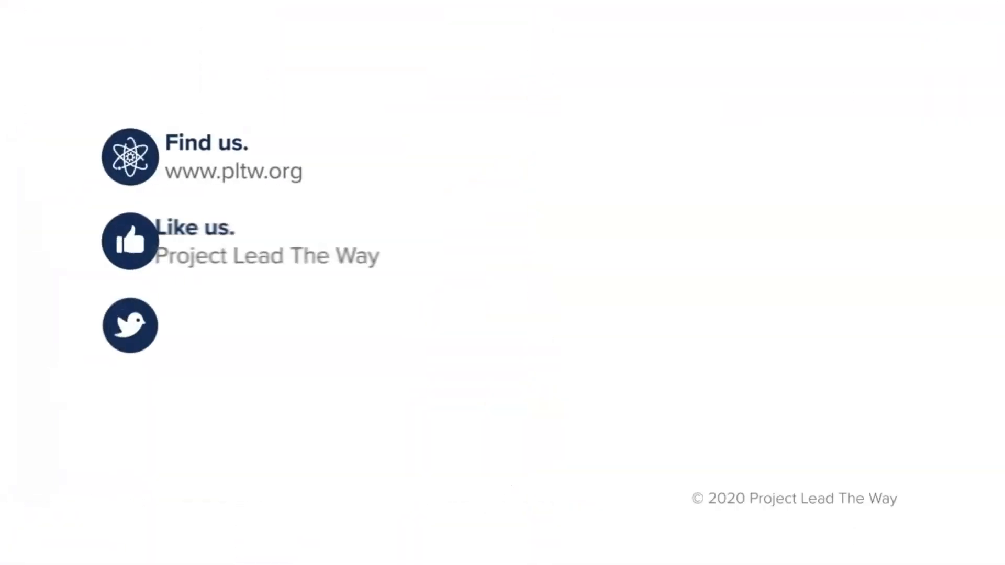
{"action": "left_click", "coordinate": [417, 317]}
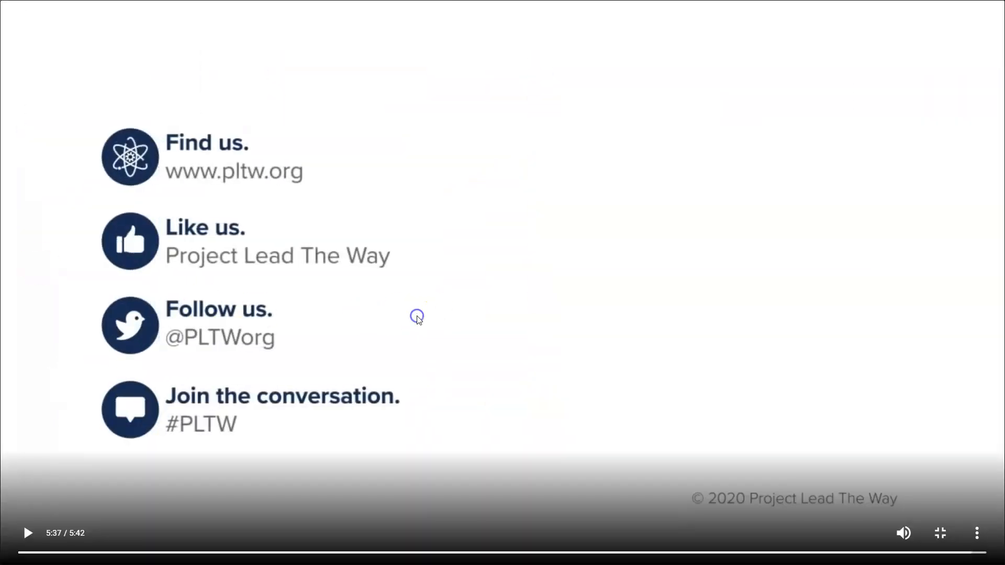